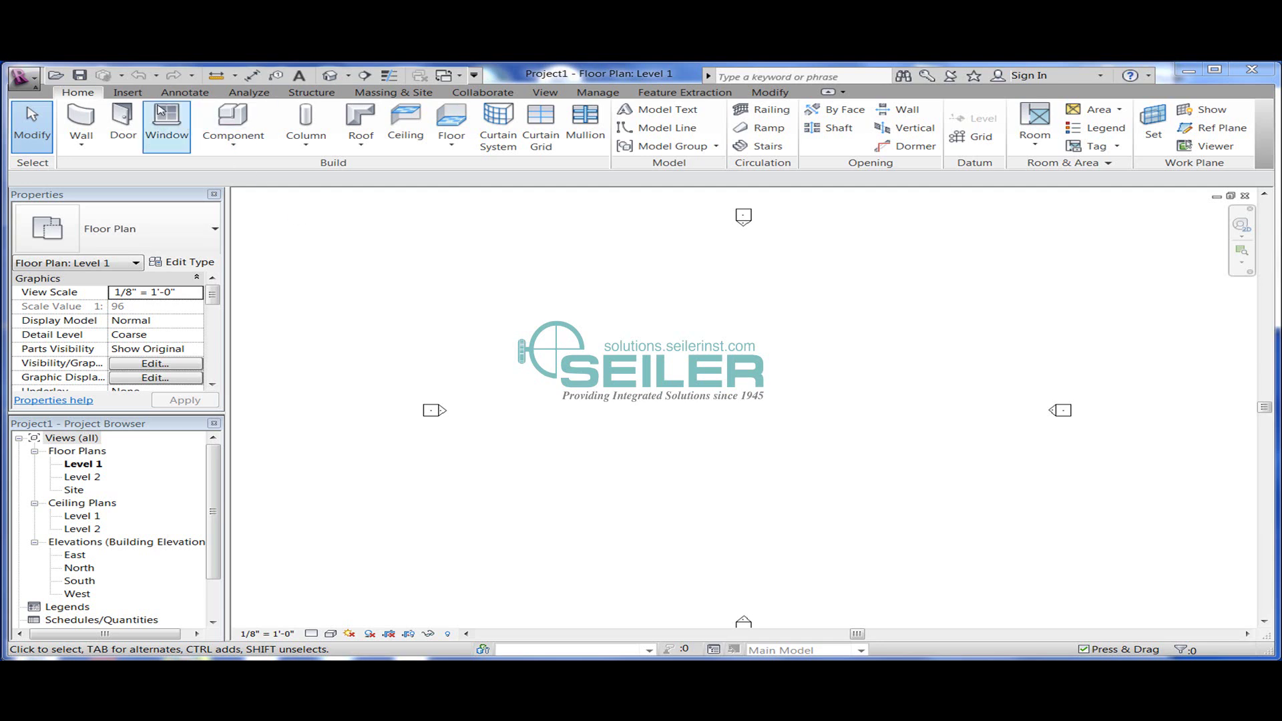
Start linking a point cloud and browse to the Brauer scan project folder
left_click(131, 96)
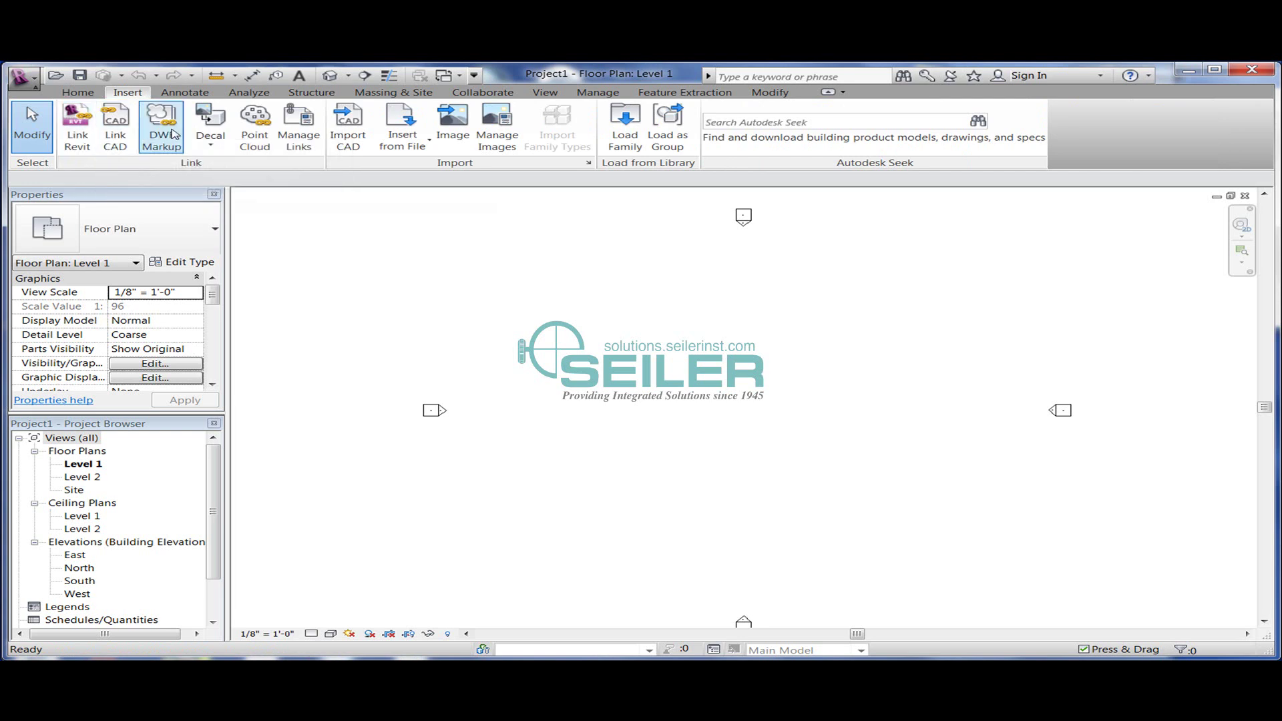
left_click(253, 136)
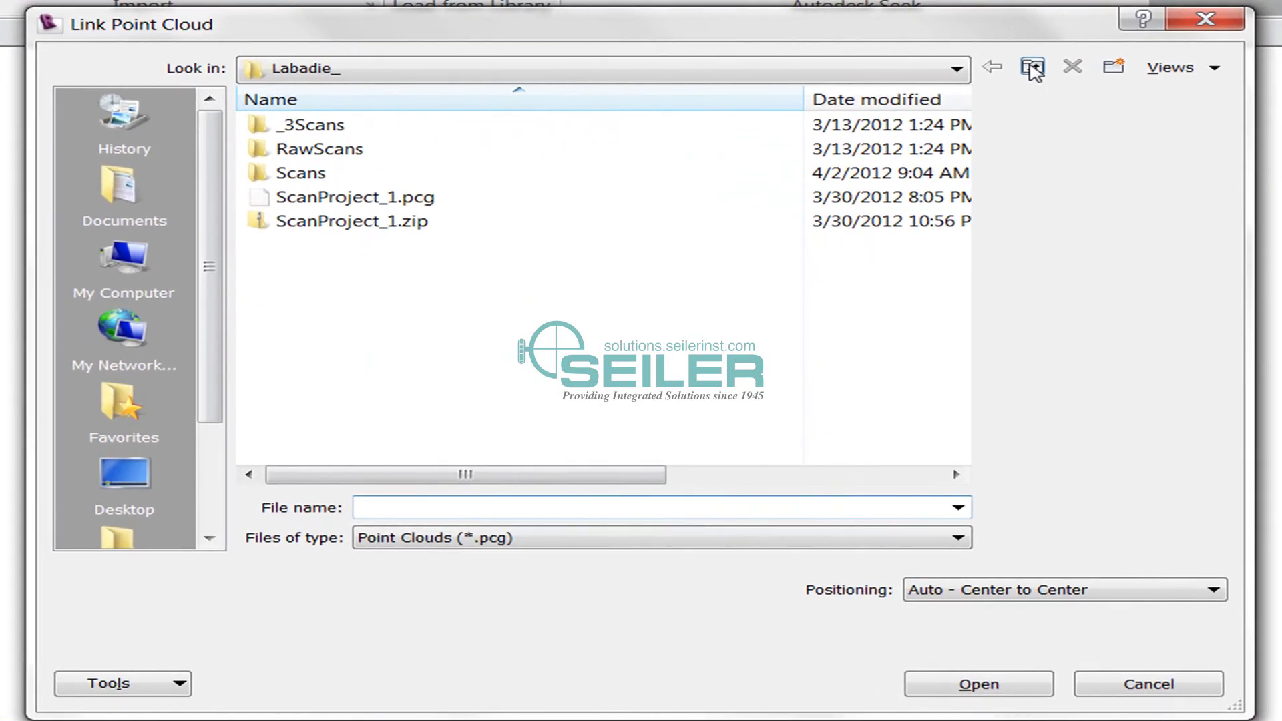
left_click(979, 199)
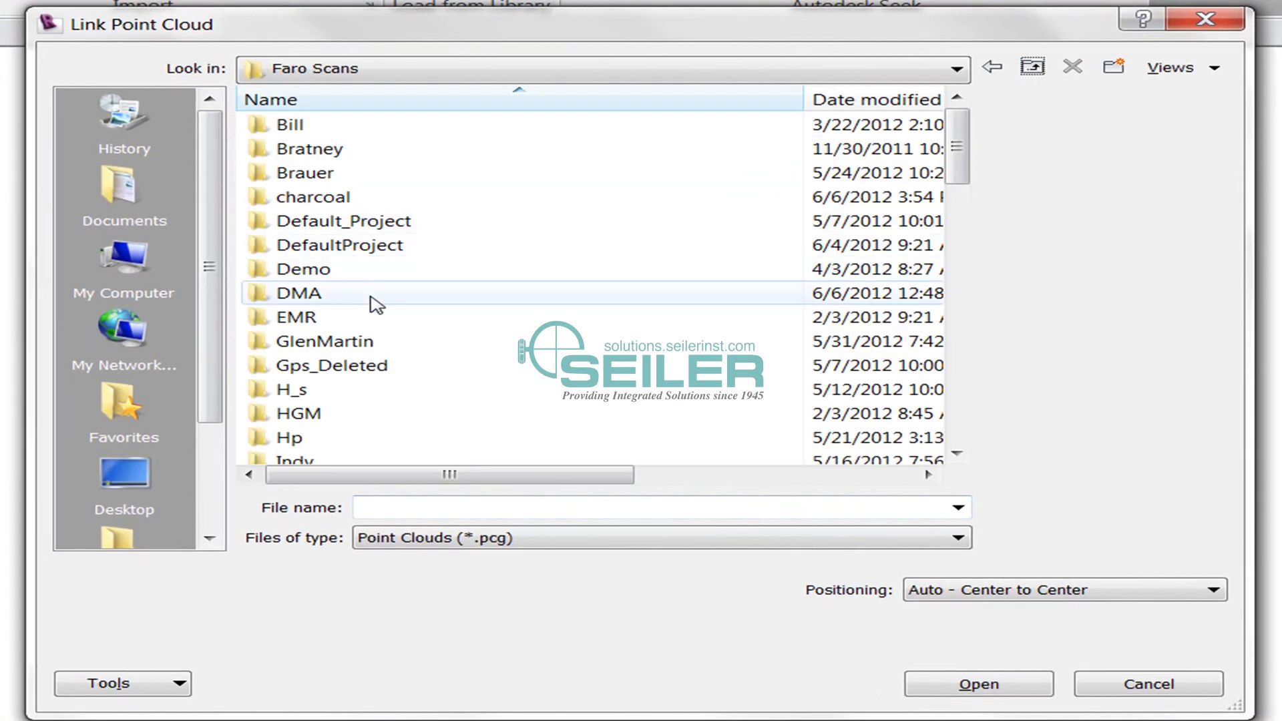
double_click(565, 174)
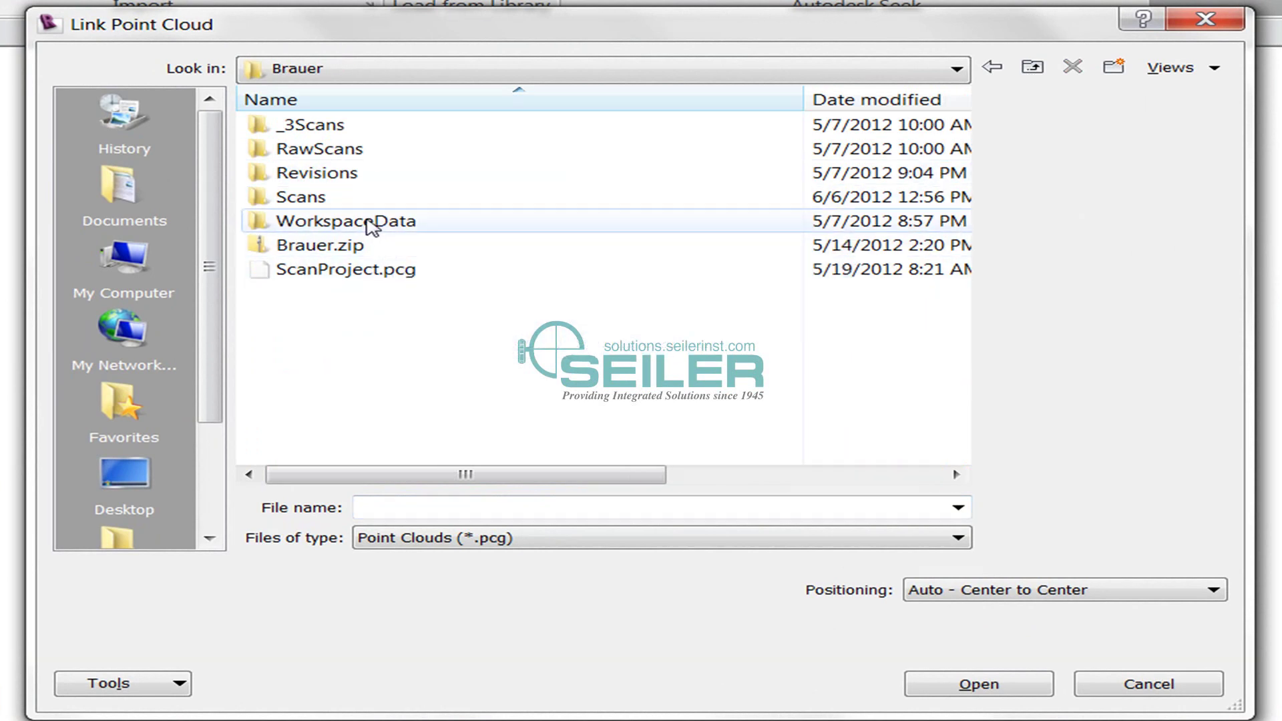
double_click(327, 198)
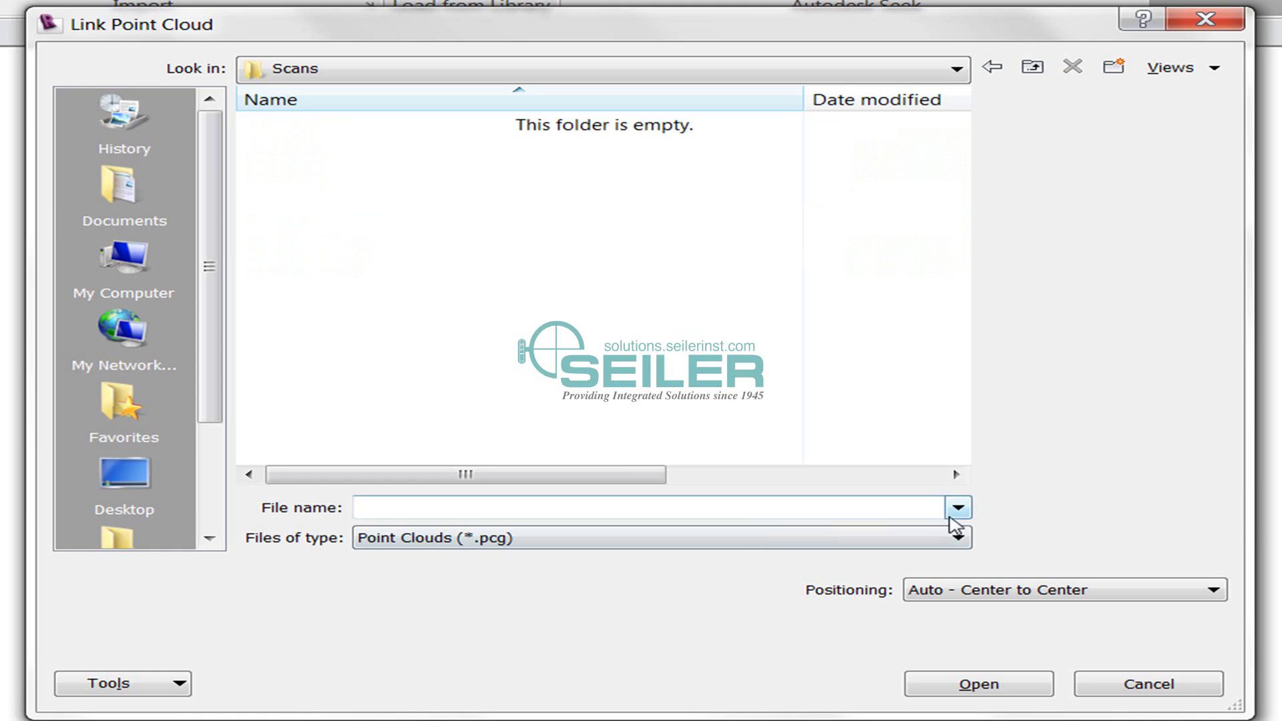
Set the file type to Raw formats and select ScanProject.fws in the Brauer folder
left_click(959, 539)
left_click(898, 574)
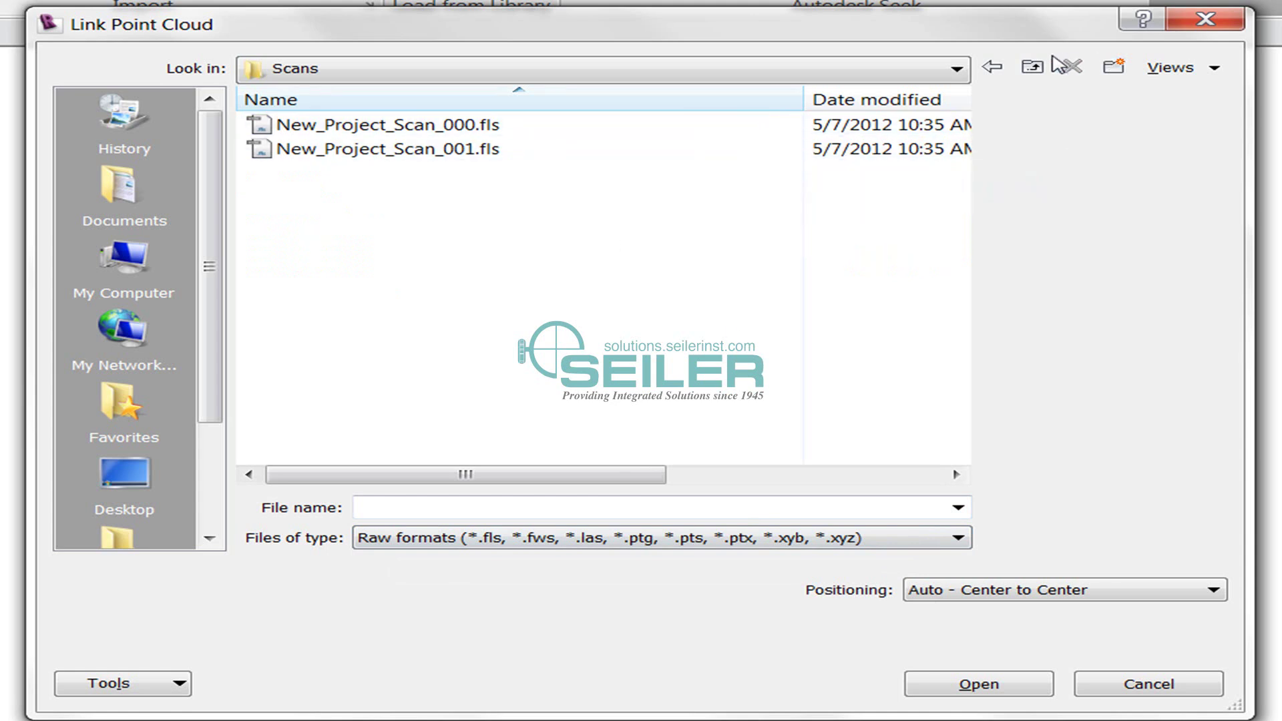
left_click(1032, 72)
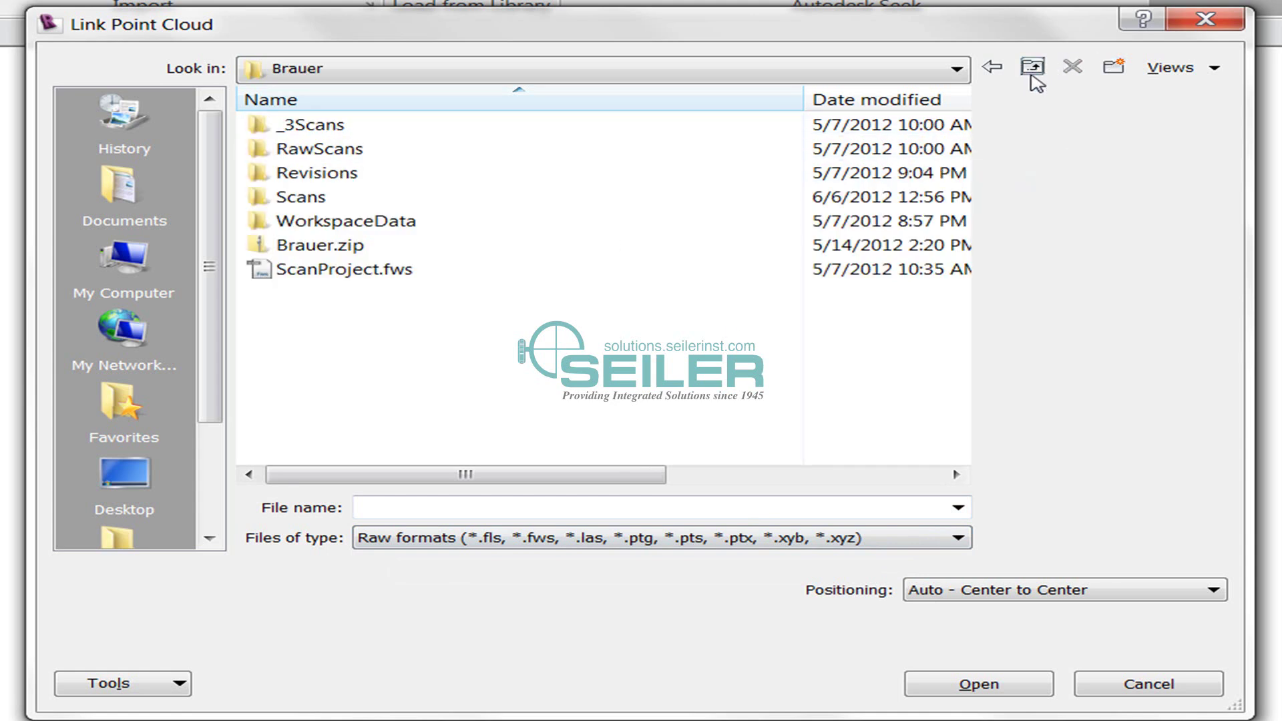
left_click(381, 270)
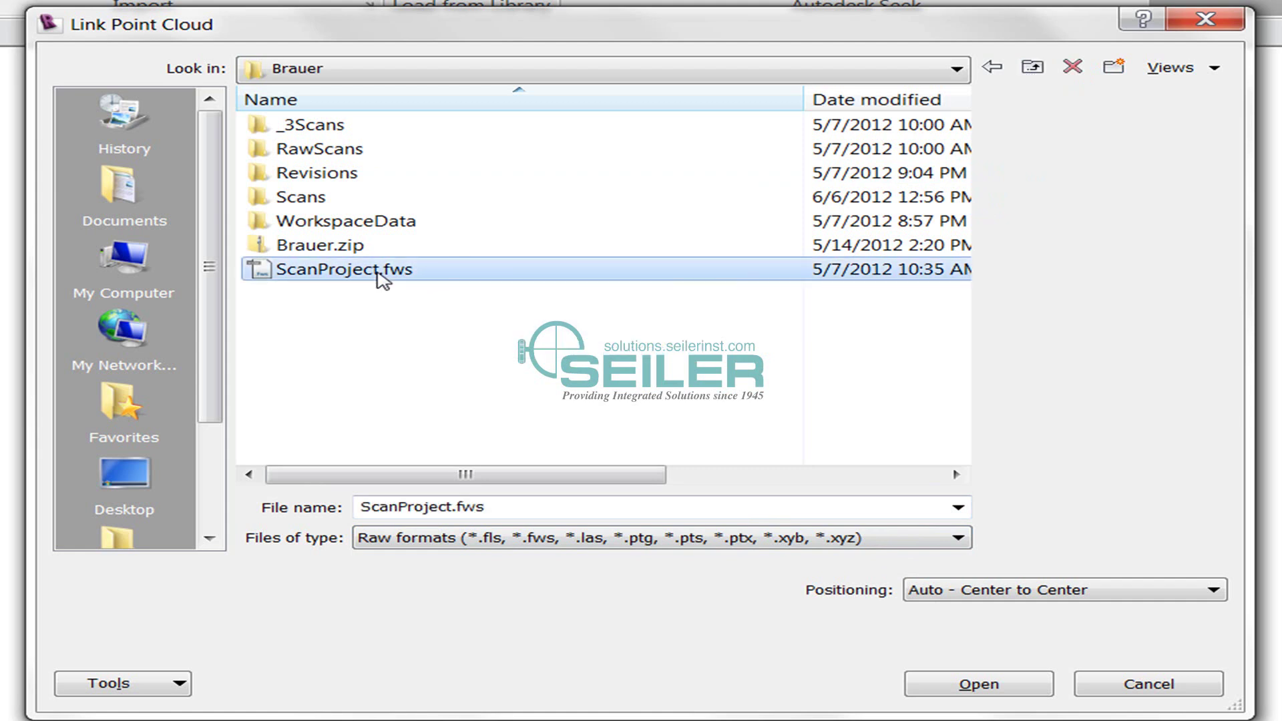
Open ScanProject.fws and accept indexing it into ScanProject_1.pcg
left_click(955, 688)
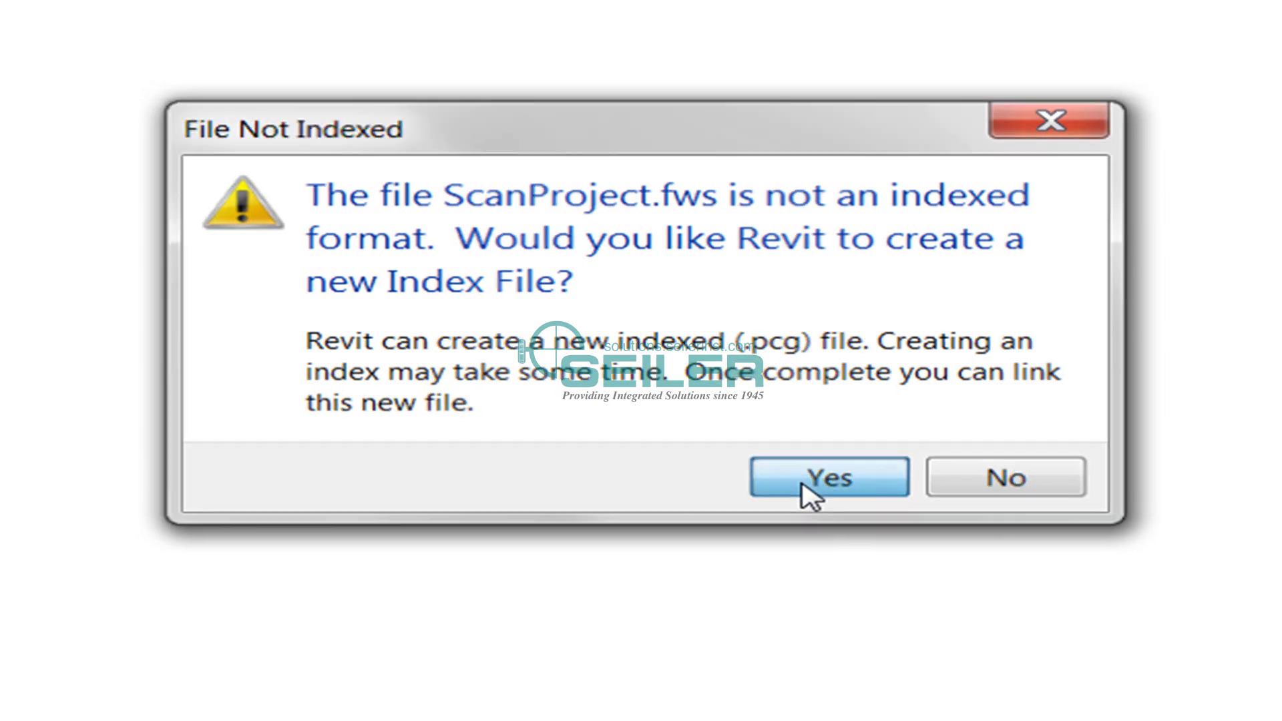
left_click(805, 488)
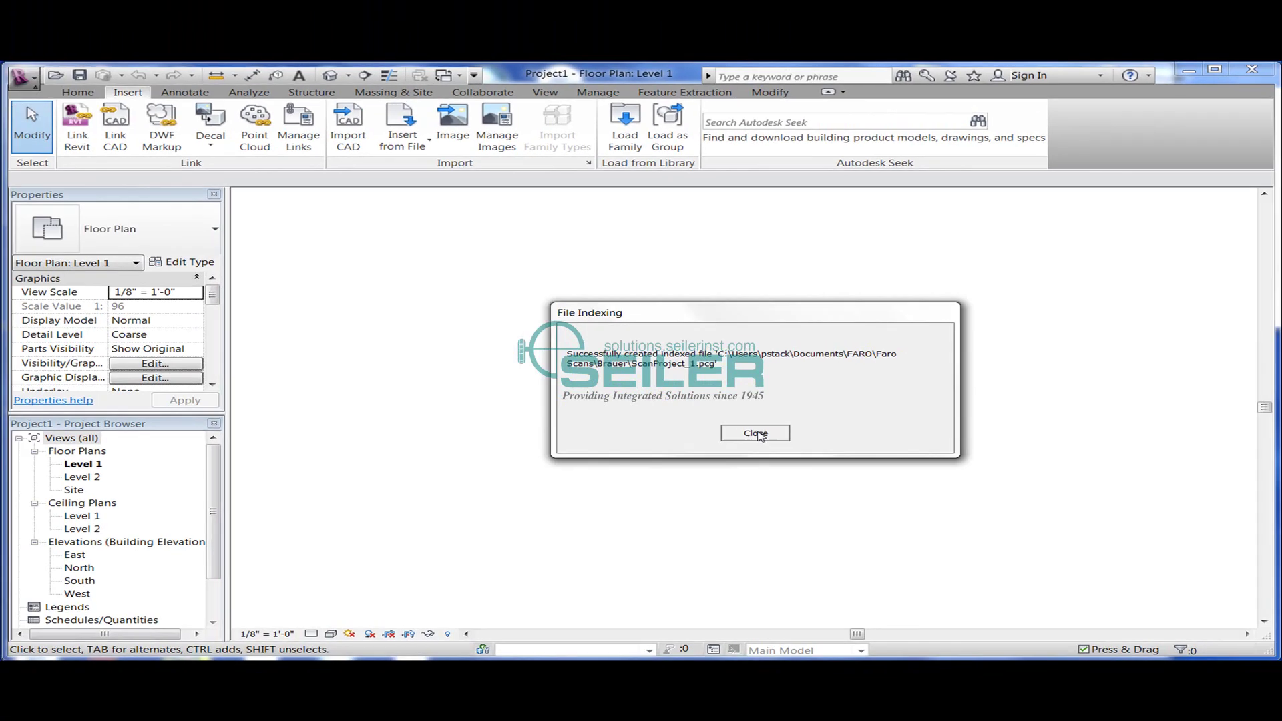
left_click(755, 434)
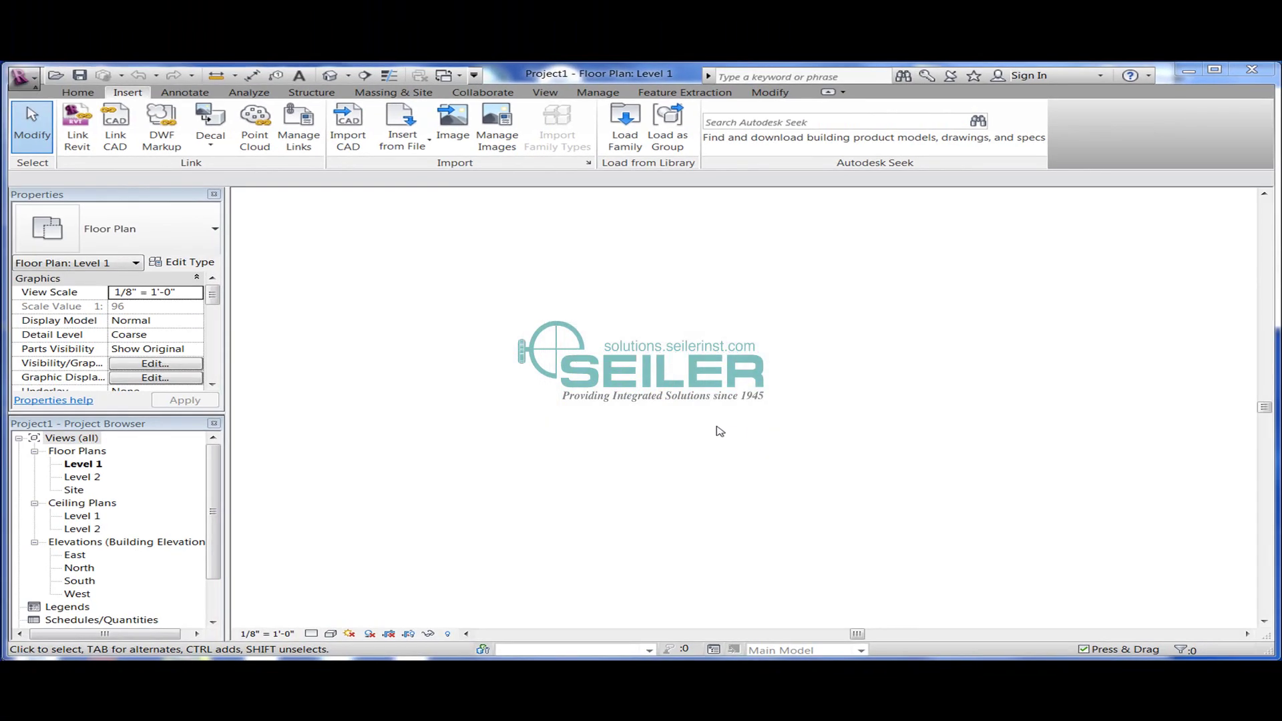
Link the indexed ScanProject_1.pcg point cloud into the project
left_click(254, 134)
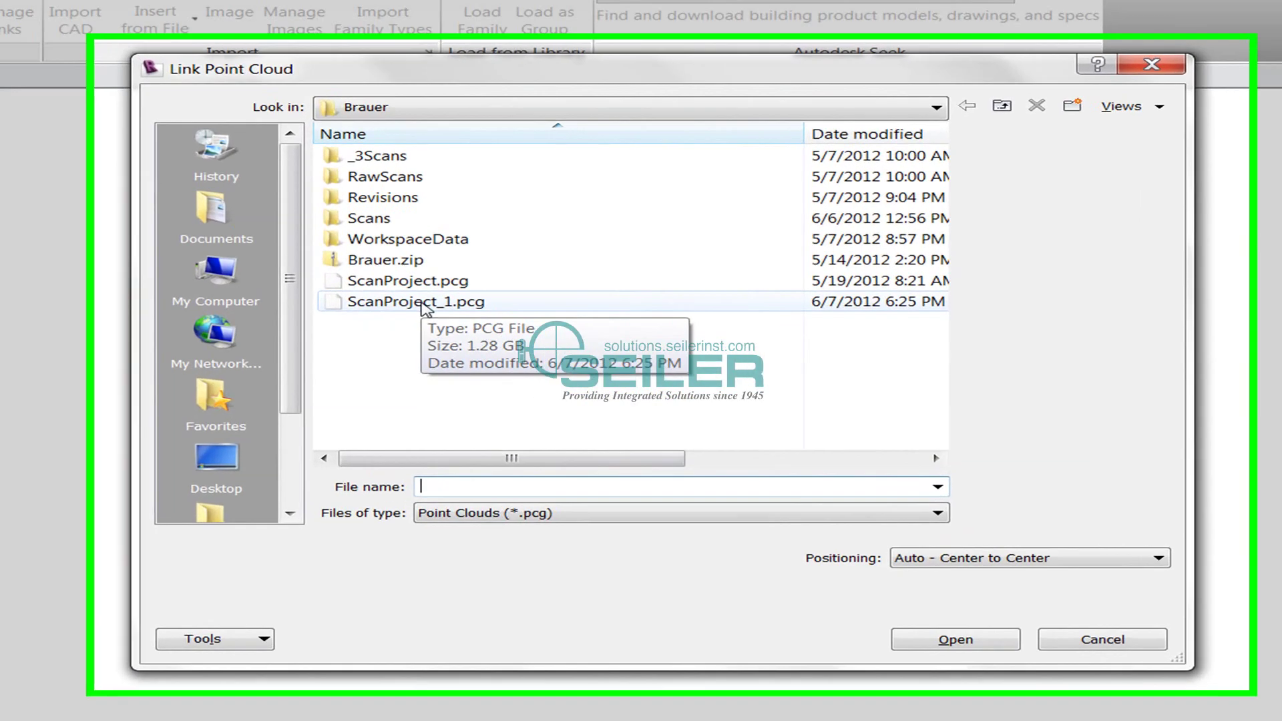
left_click(572, 334)
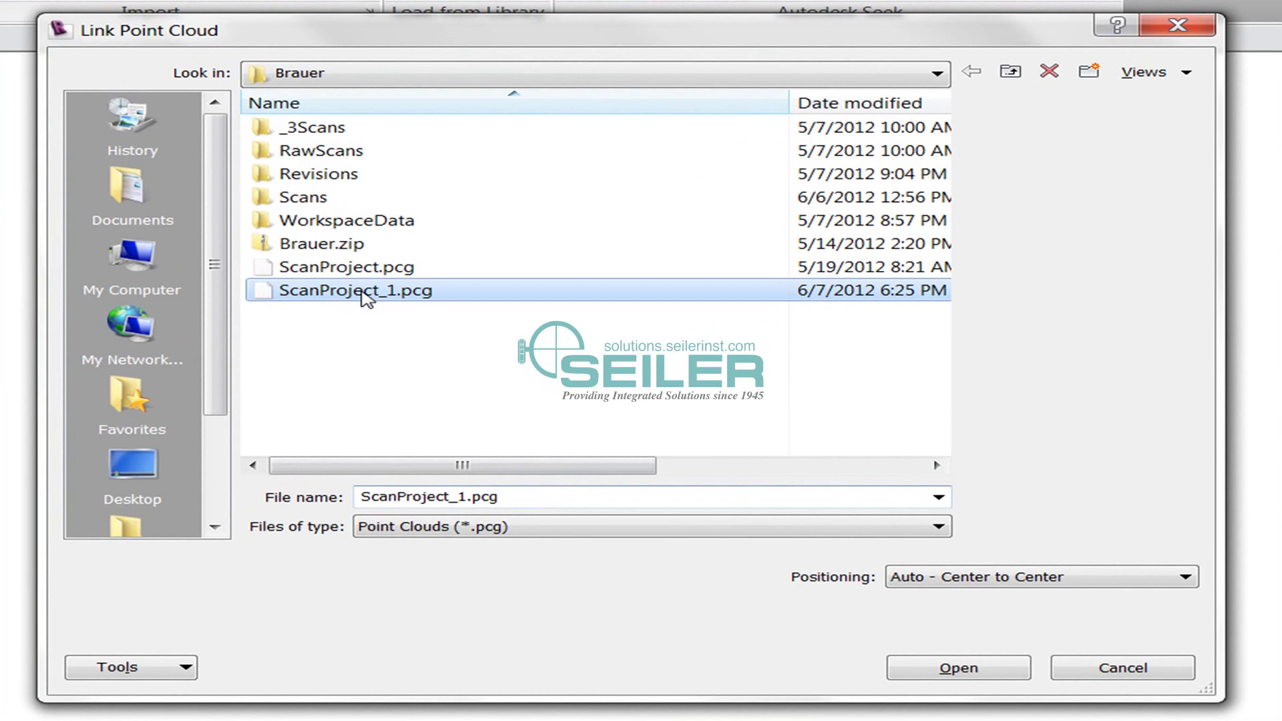
left_click(972, 673)
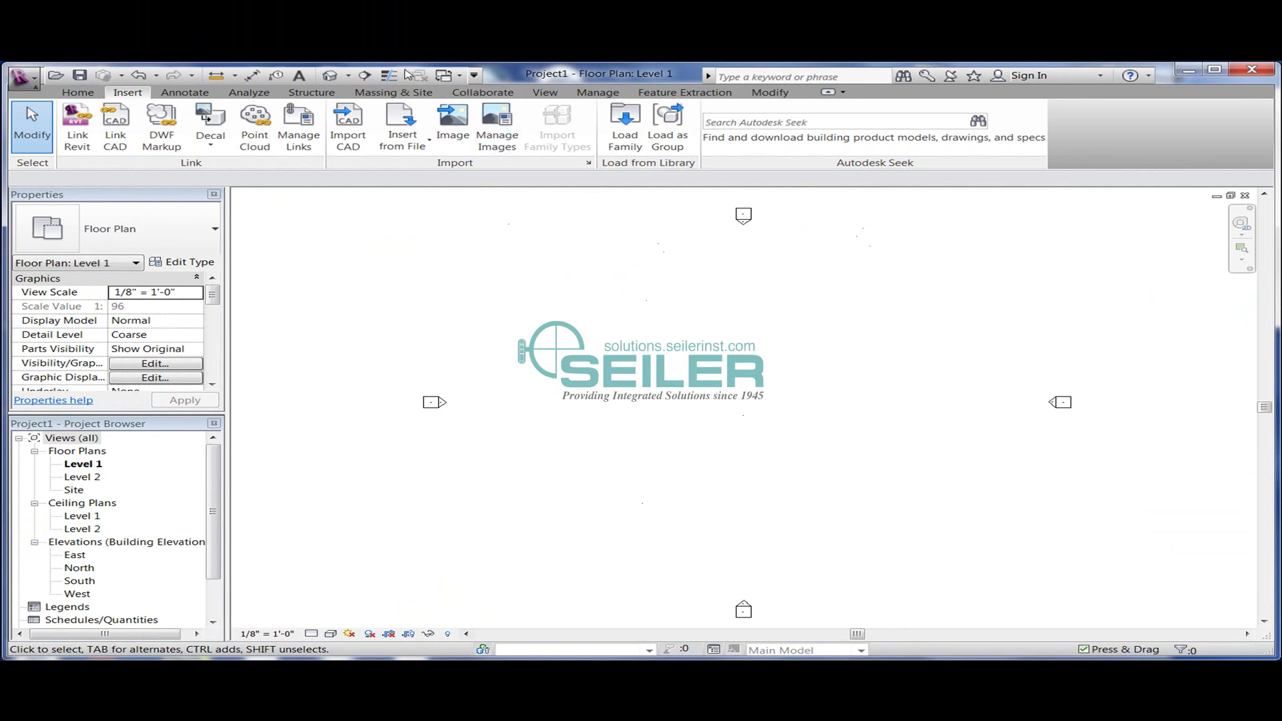
In the 3D view, zoom to ScanProject_1.pcg and orbit it low to face the building's front
left_click(350, 80)
left_click(339, 92)
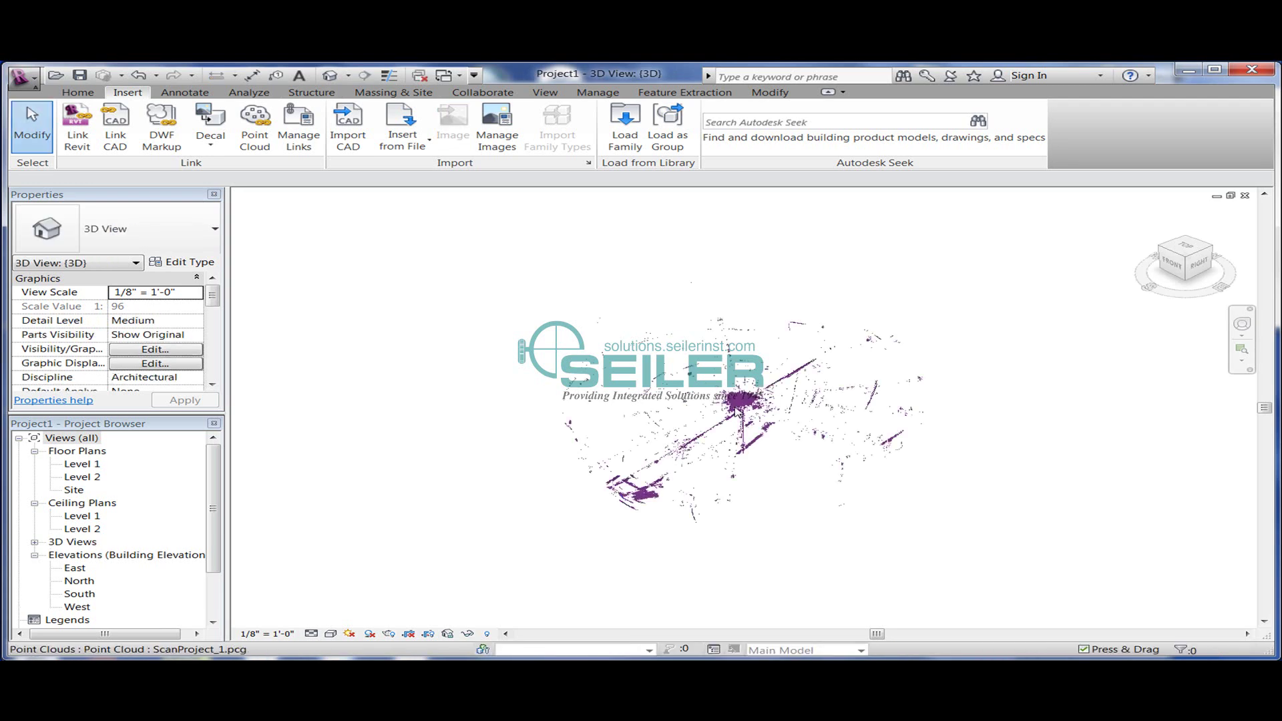
scroll(752, 407, "down", 3)
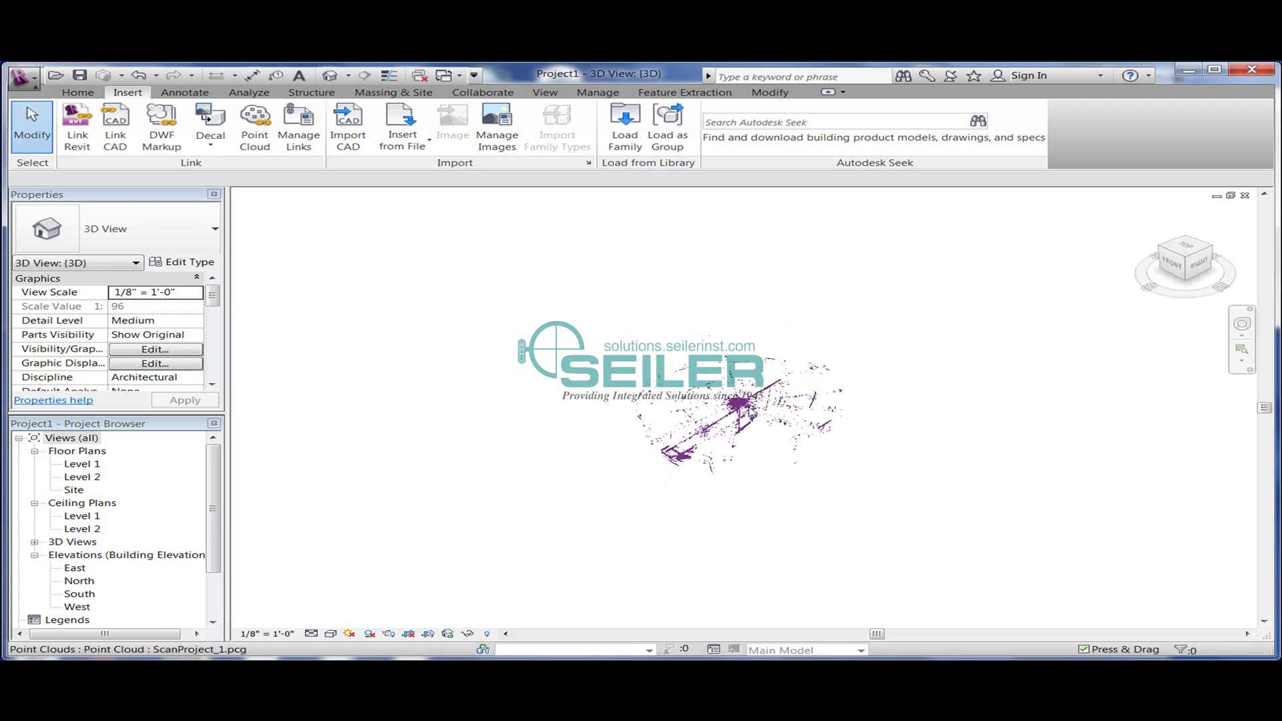
scroll(748, 411, "up", 5)
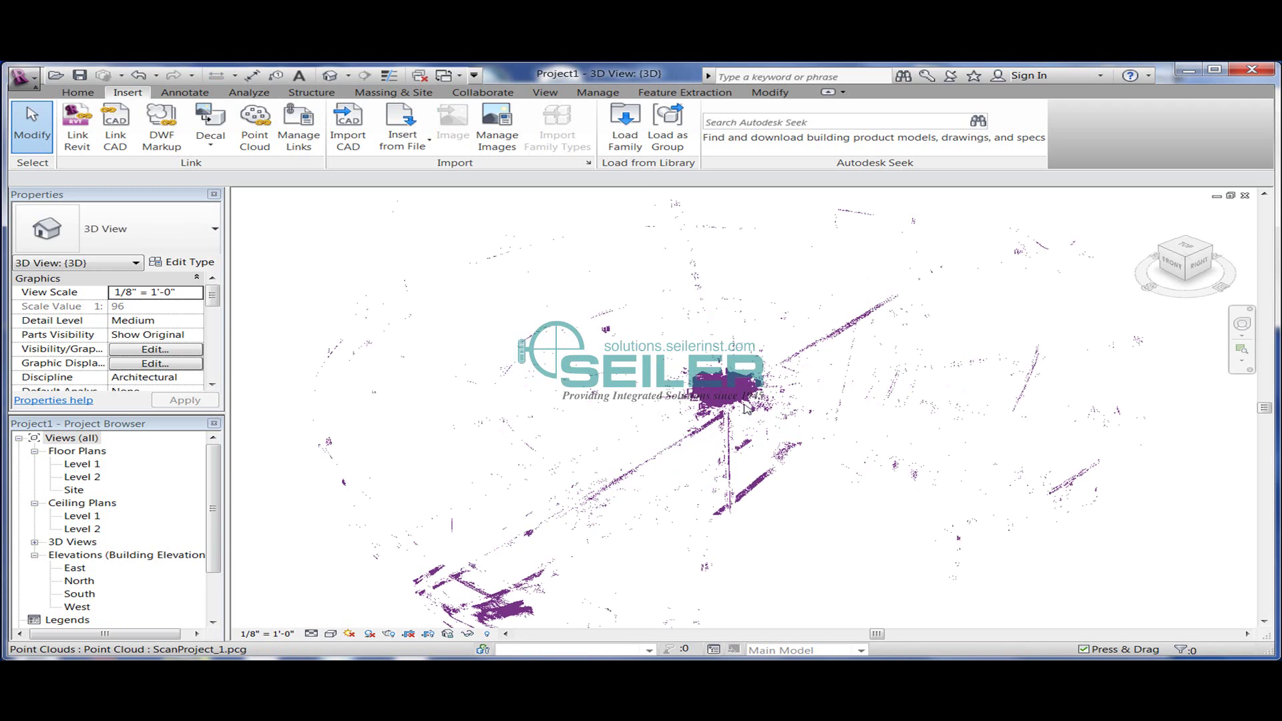
scroll(747, 407, "up", 1)
scroll(729, 397, "up", 3)
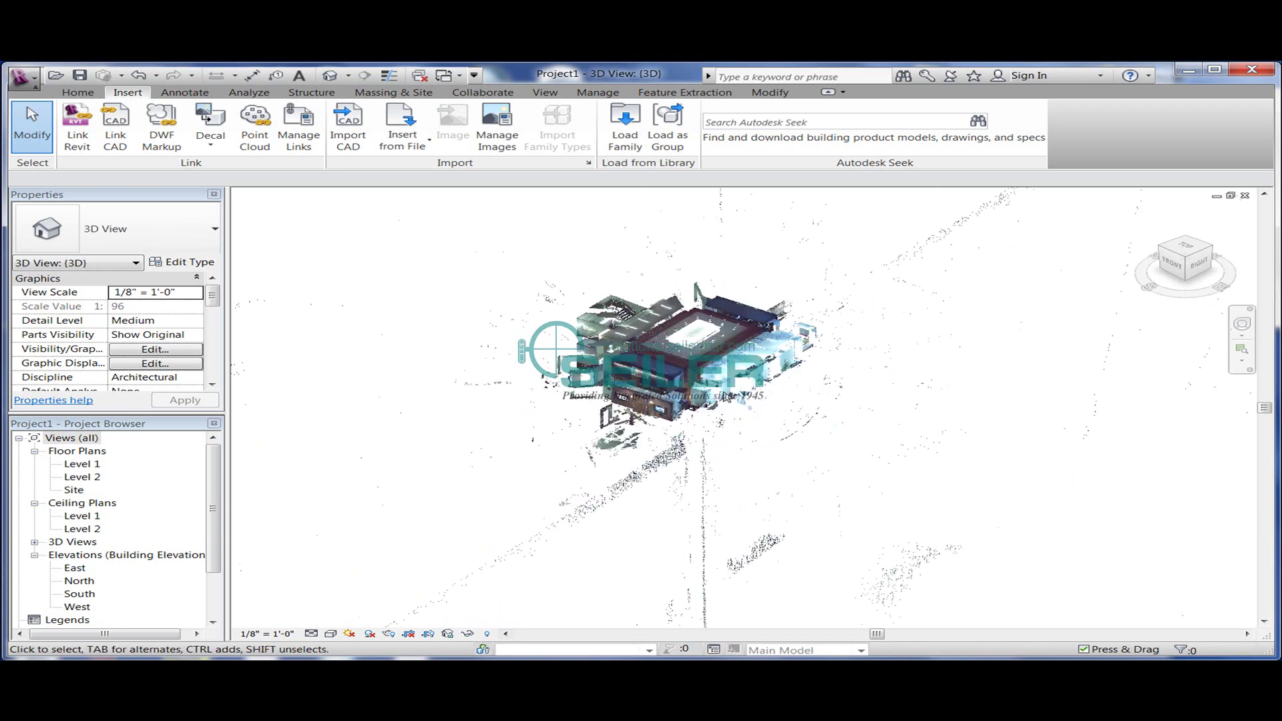
scroll(724, 398, "up", 4)
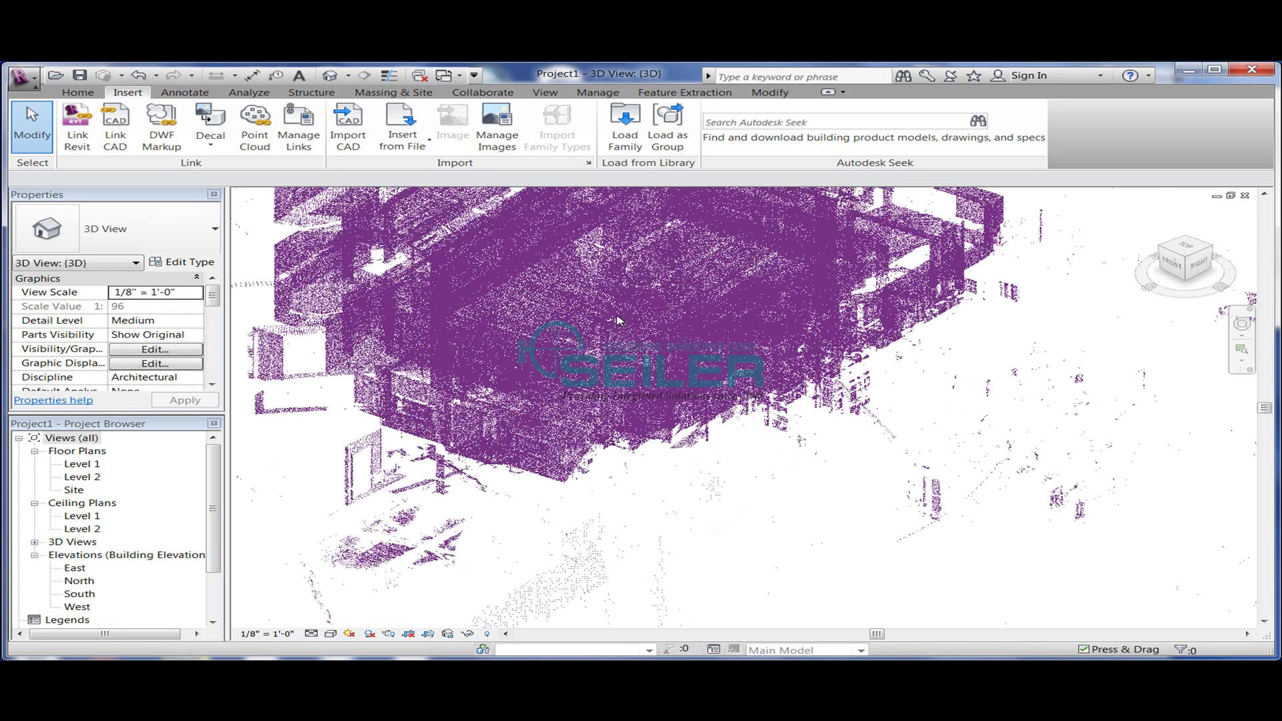
left_click(618, 321)
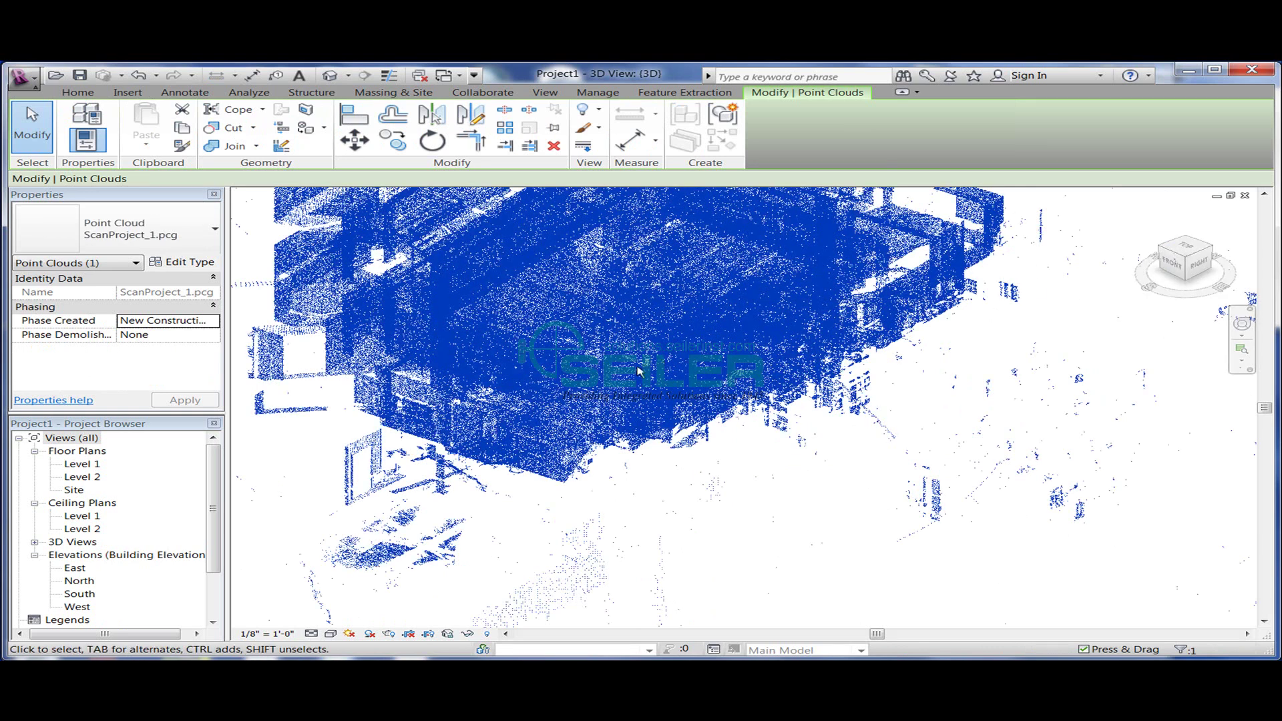
middle_click_drag(638, 372, 1019, 415, "shift")
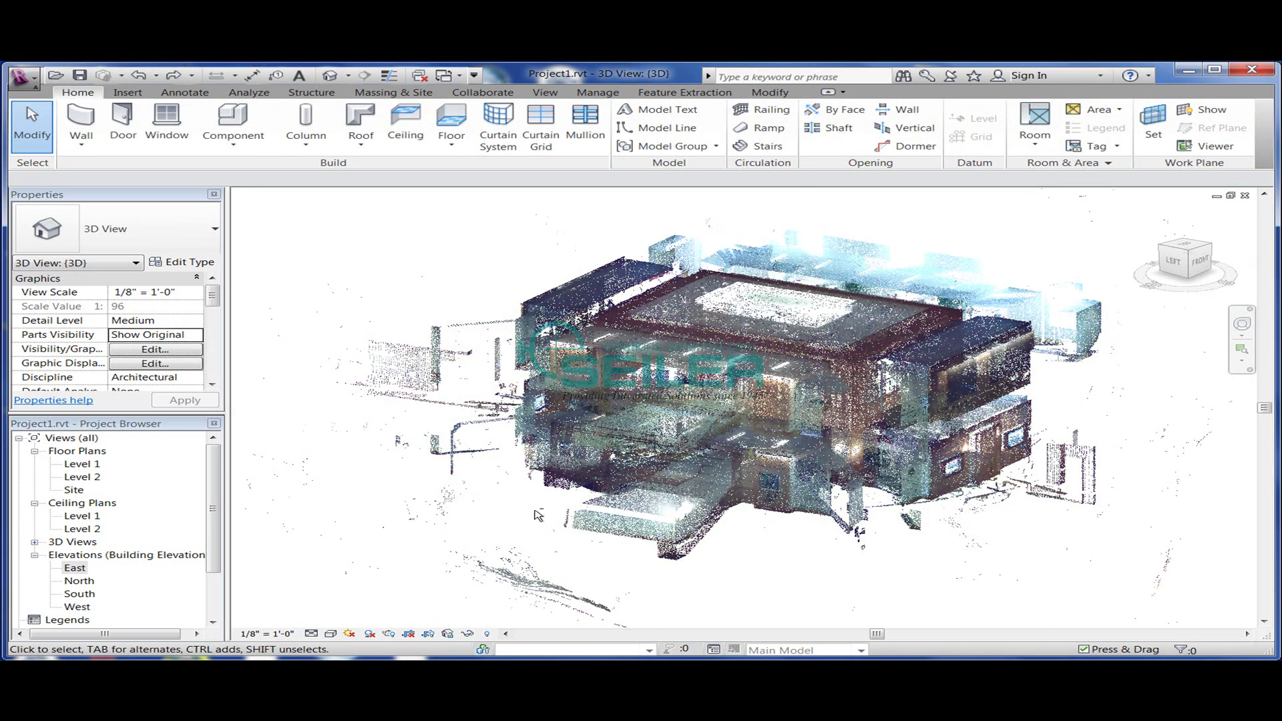
mouse_move(582, 498)
middle_mouse_down("shift")
mouse_move(547, 530)
mouse_move(581, 477)
middle_mouse_up("shift")
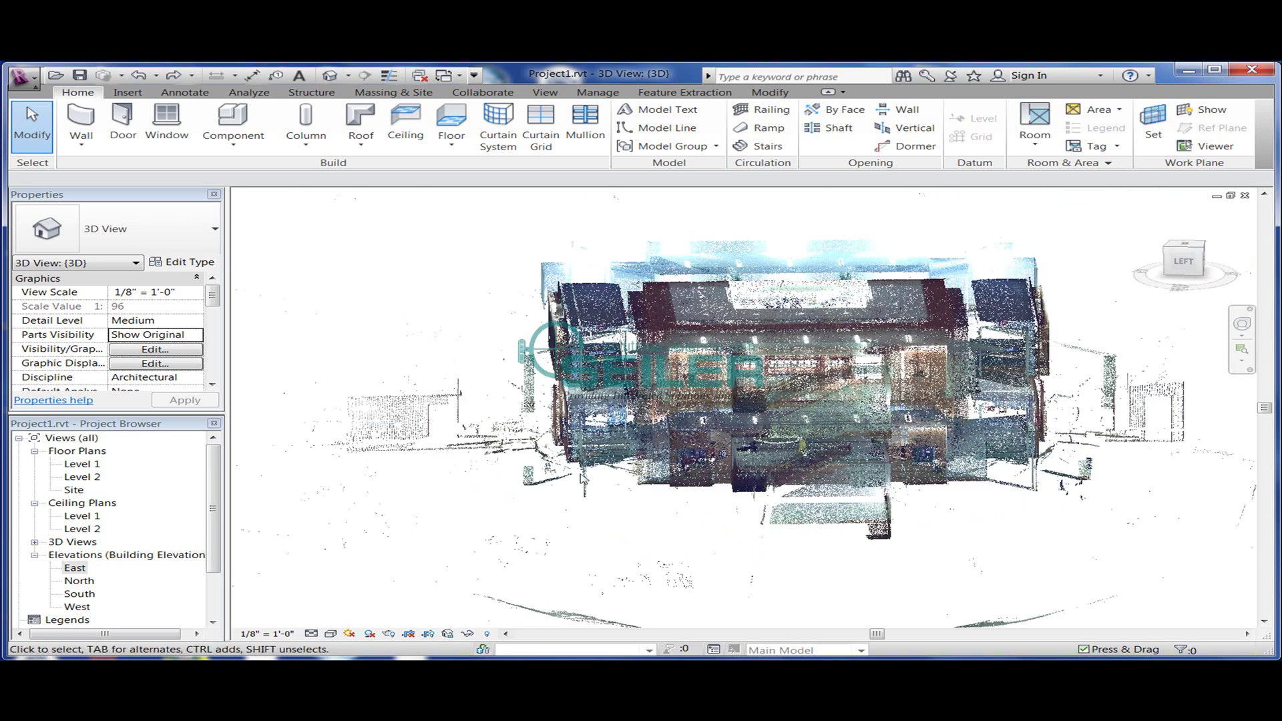
In the East elevation, move the point cloud so its scanned ground floor sits on Level 1
left_click(76, 569)
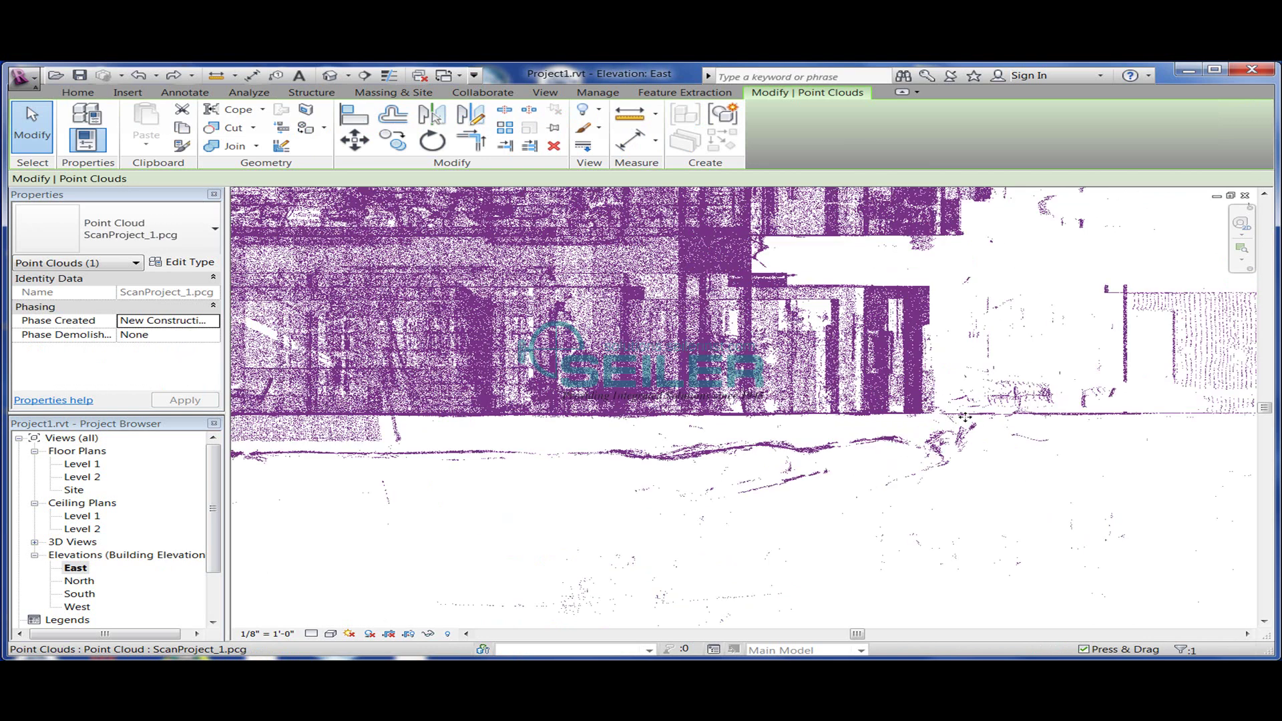
scroll(973, 423, "up", 1)
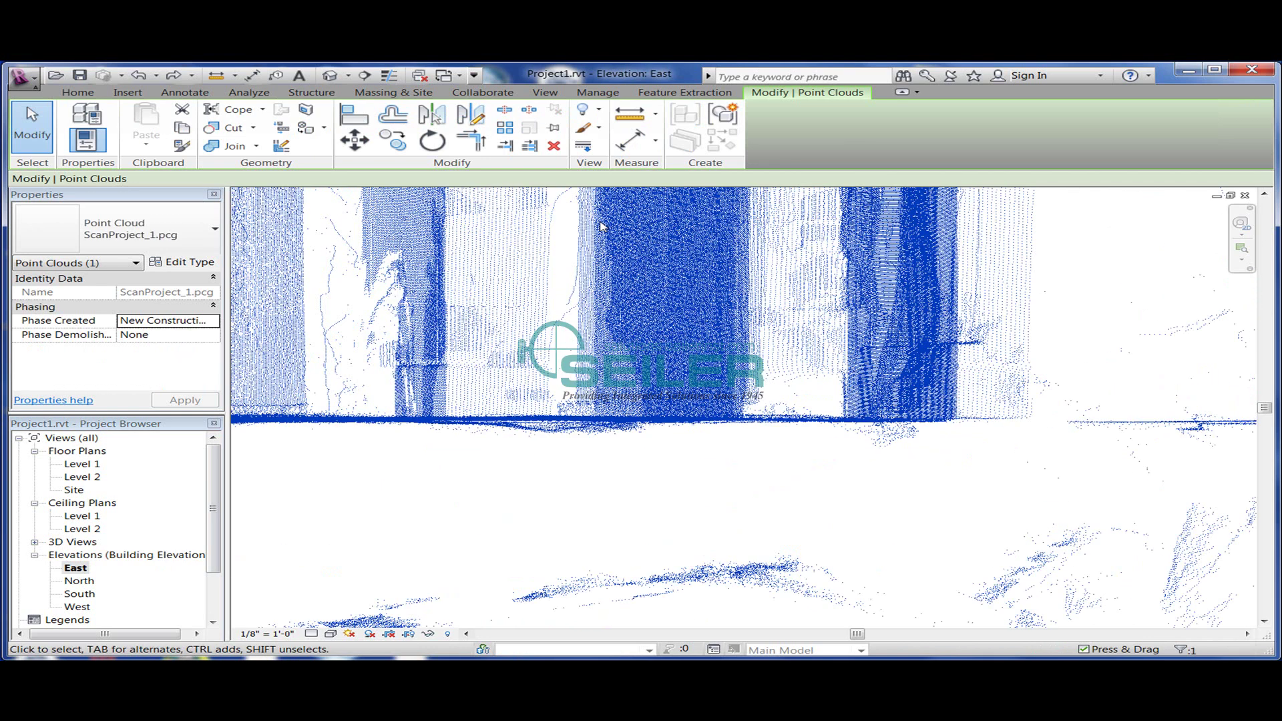
left_click(372, 145)
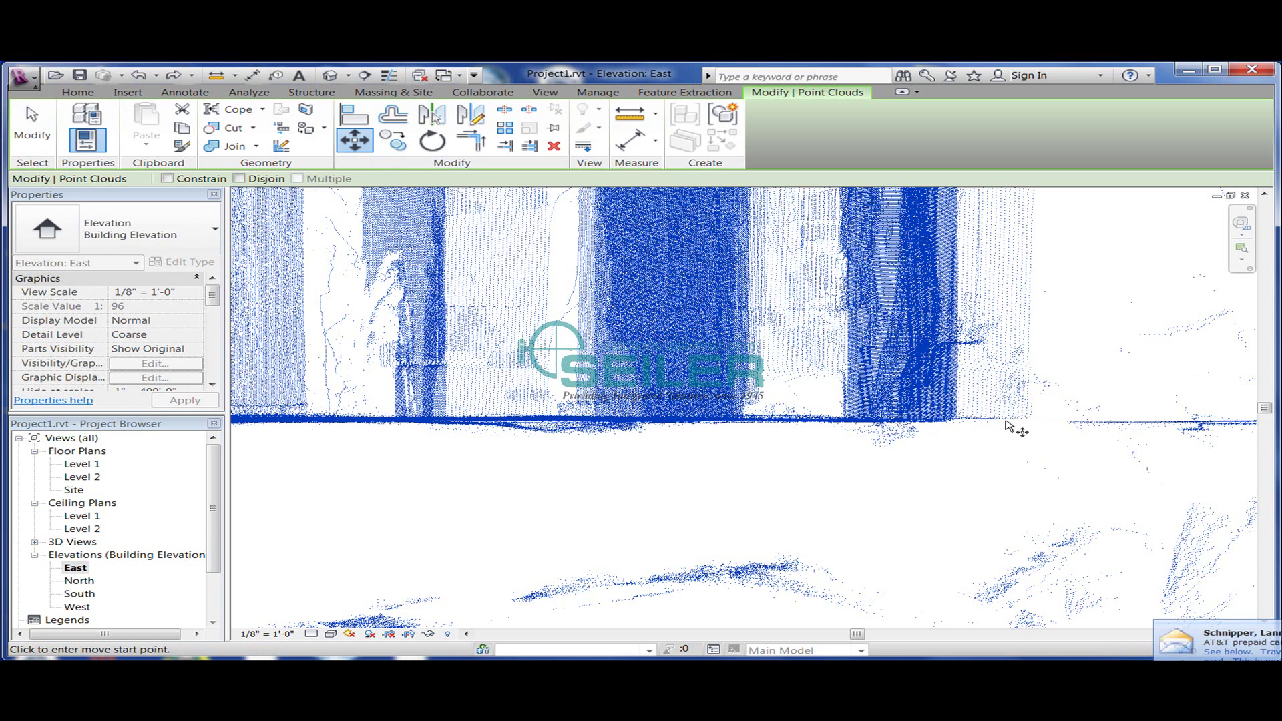
left_click(1093, 423)
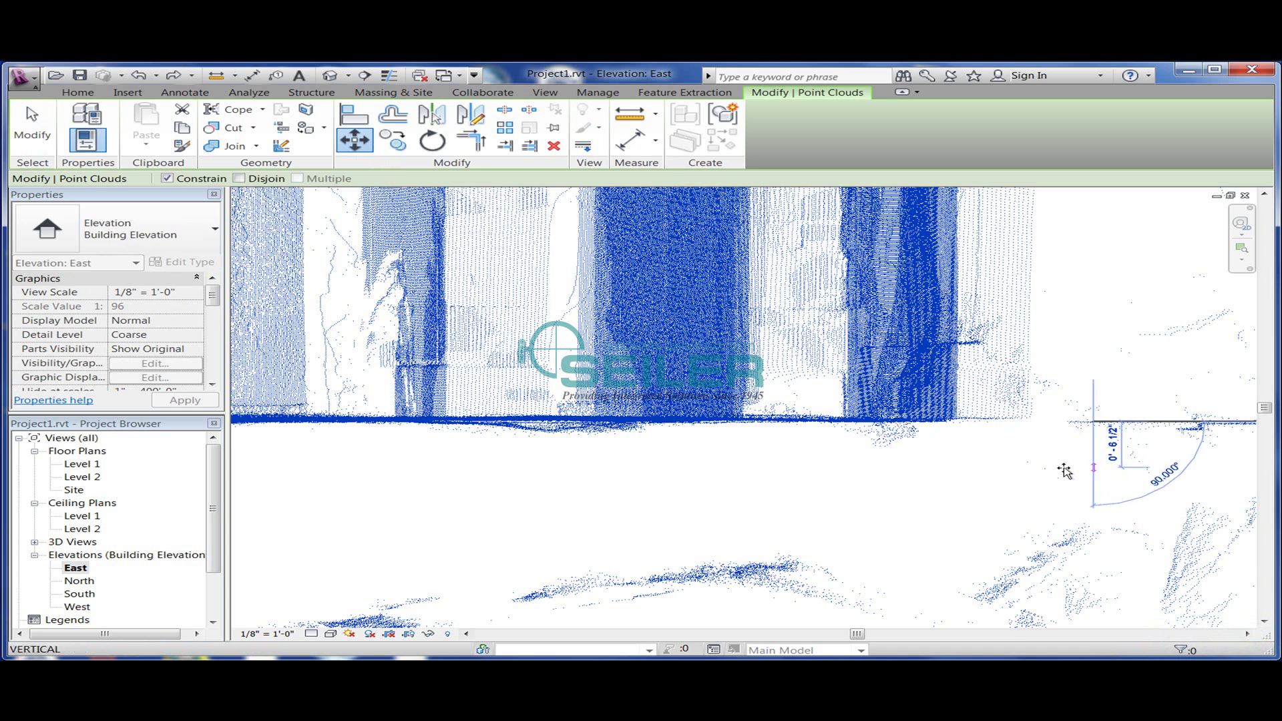
left_click(1065, 471)
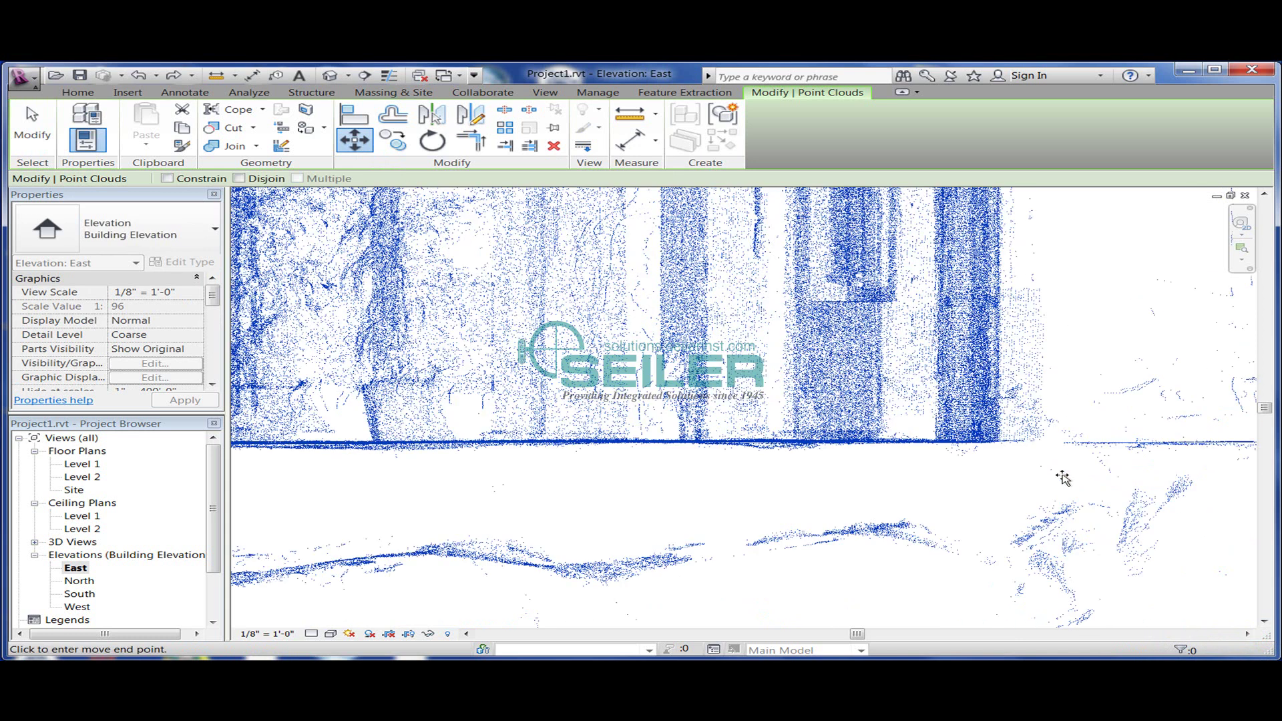
left_click(1006, 420)
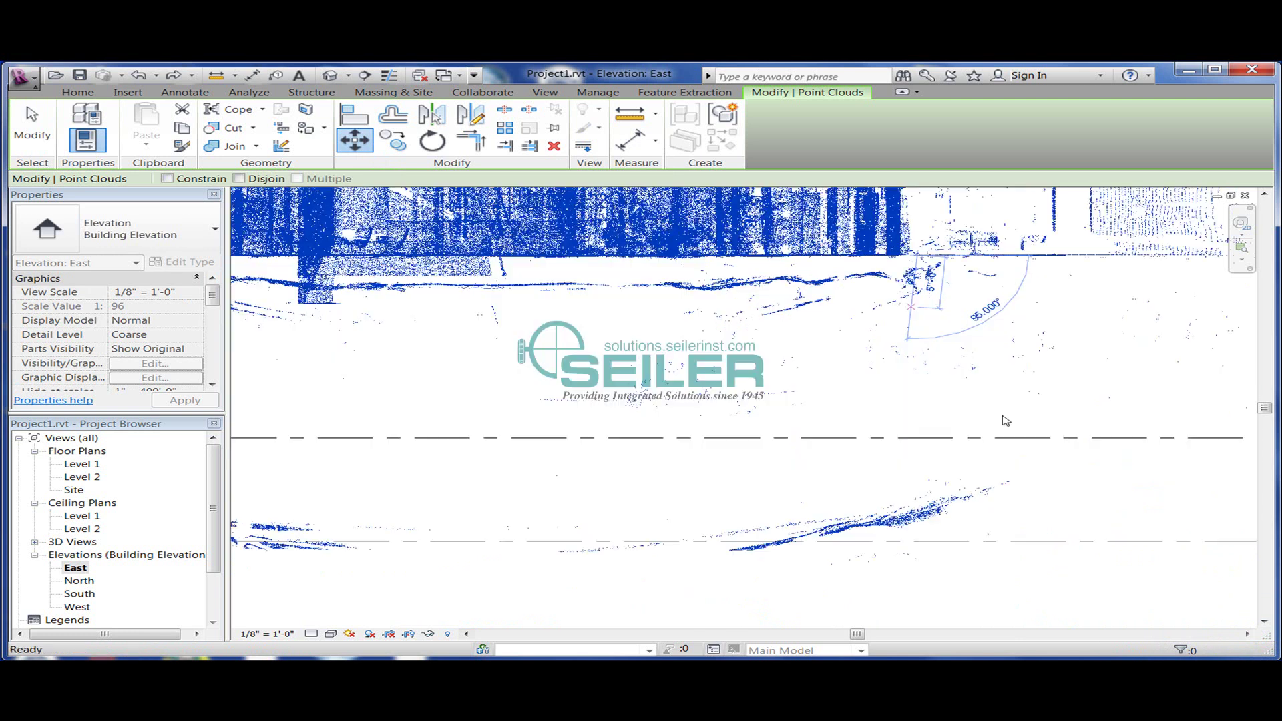
left_click(942, 542)
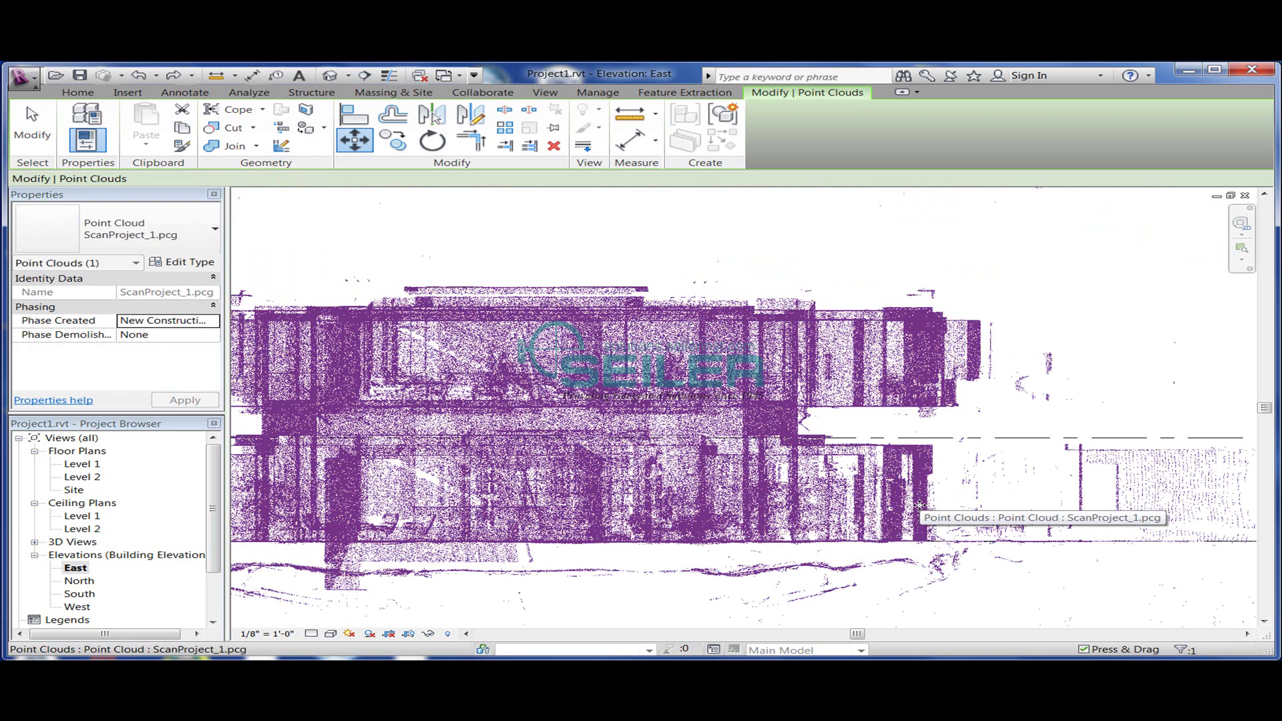
Move the Level 2 line onto the scanned second-floor slab edge at 13' 0 1/2"
left_click(957, 437)
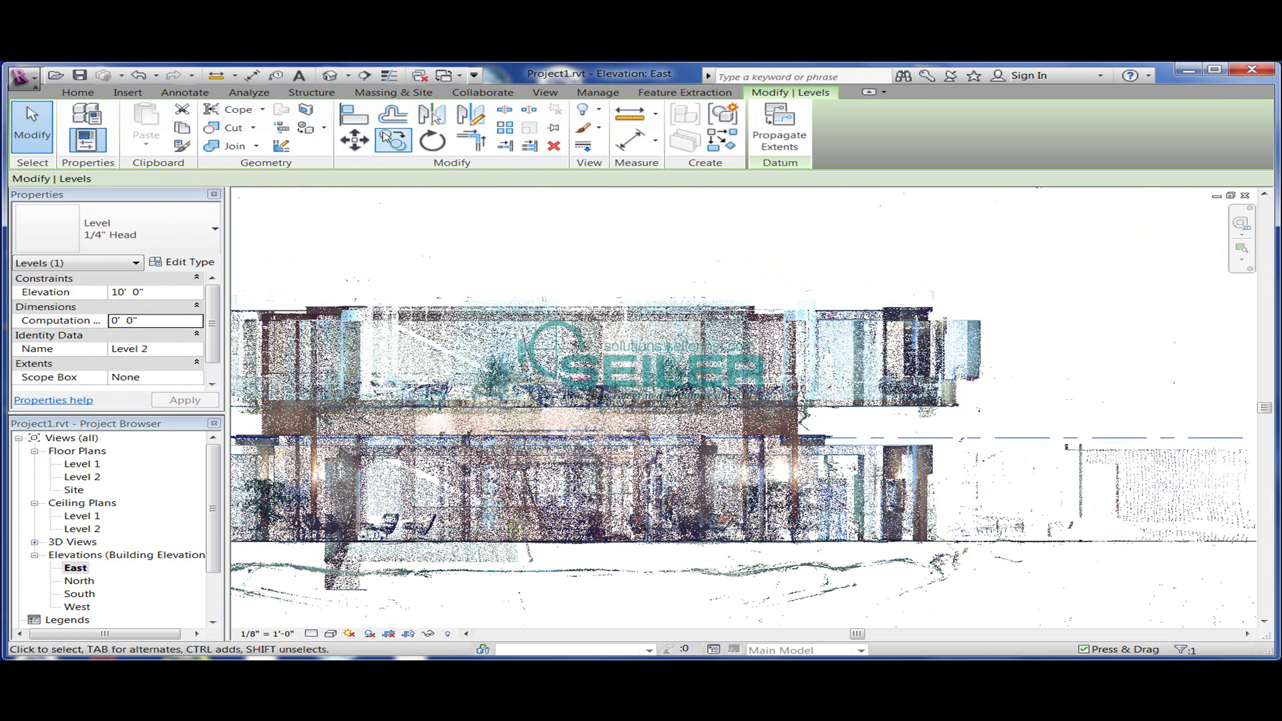
left_click(354, 140)
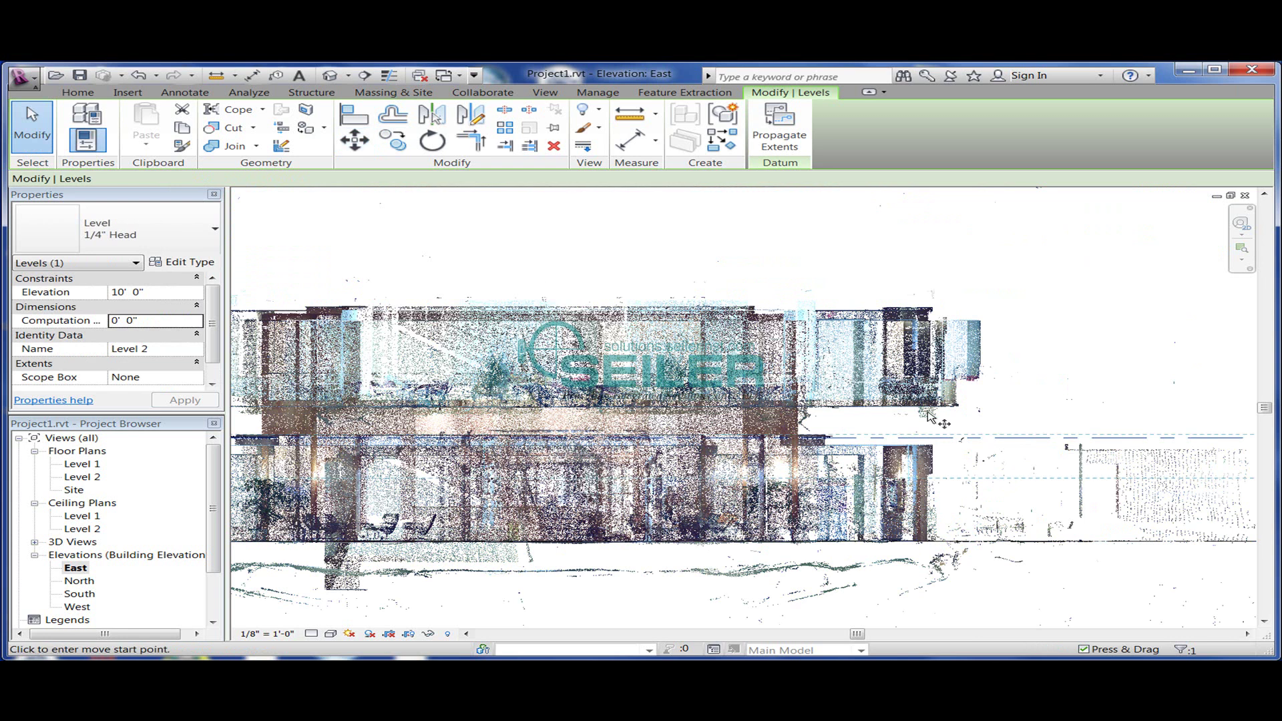
left_click(954, 439)
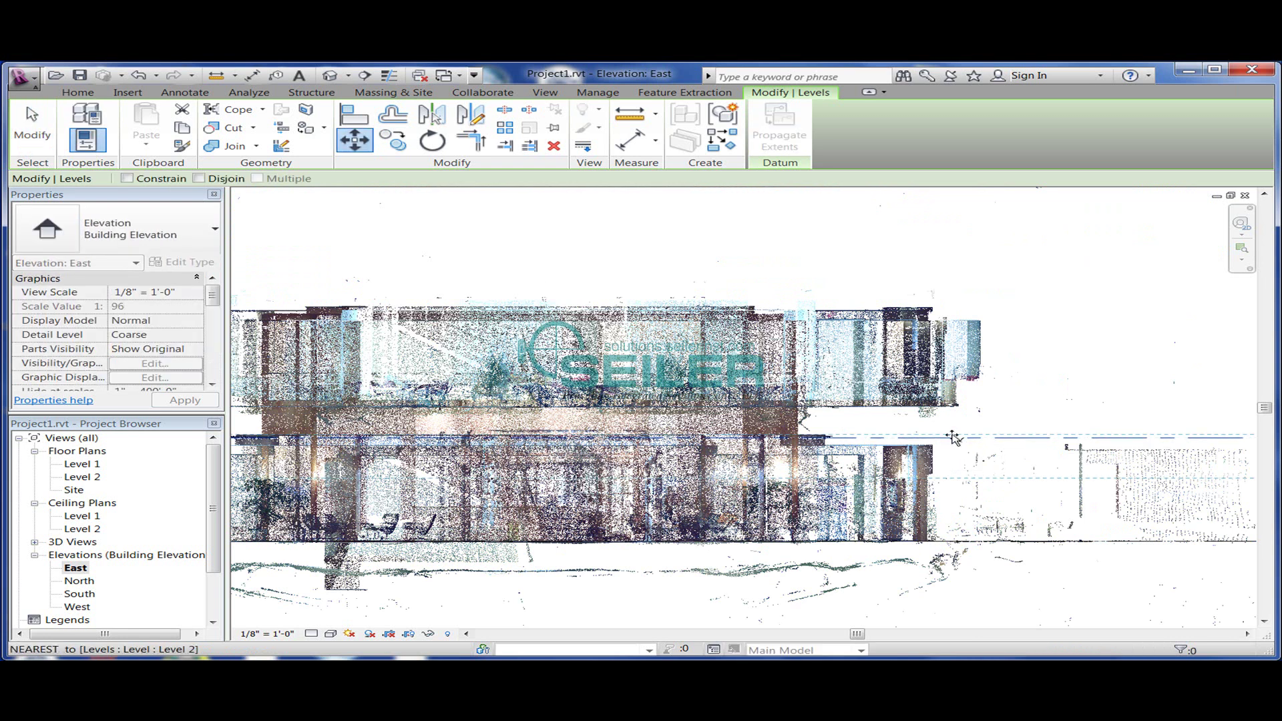
scroll(944, 414, "up", 3)
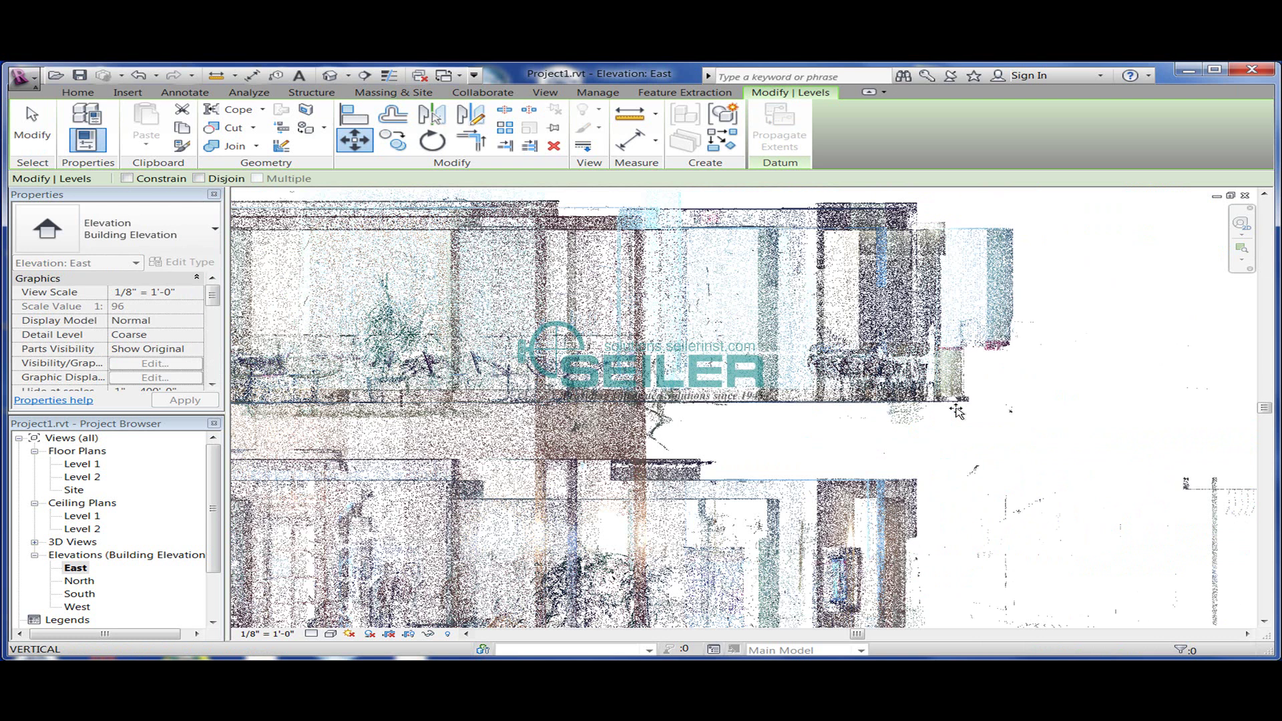
scroll(955, 401, "up", 3)
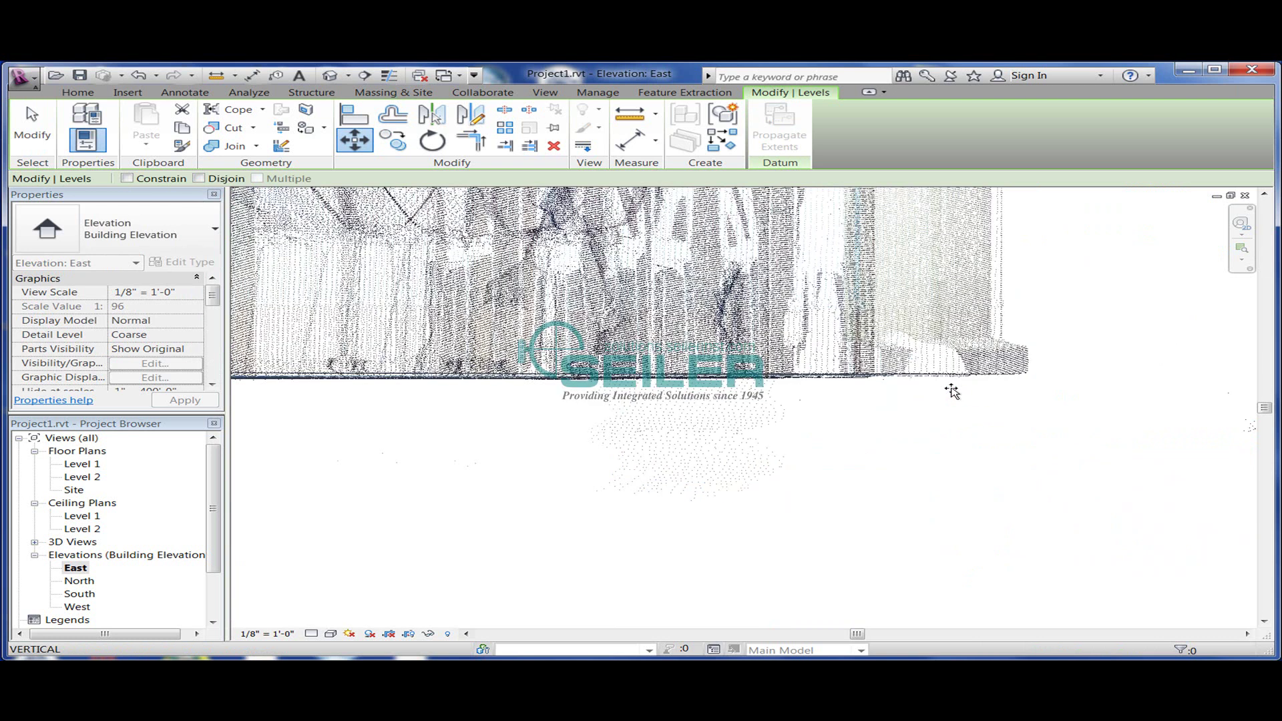
scroll(953, 385, "up", 2)
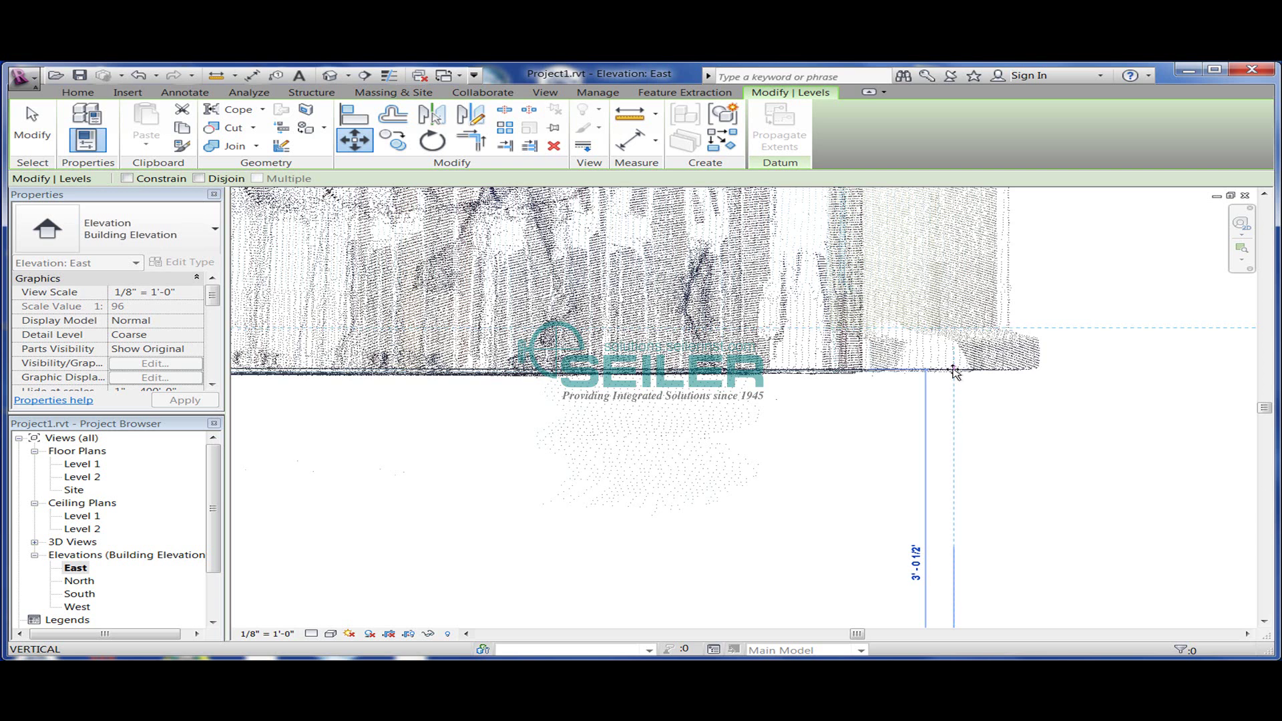
left_click(954, 369)
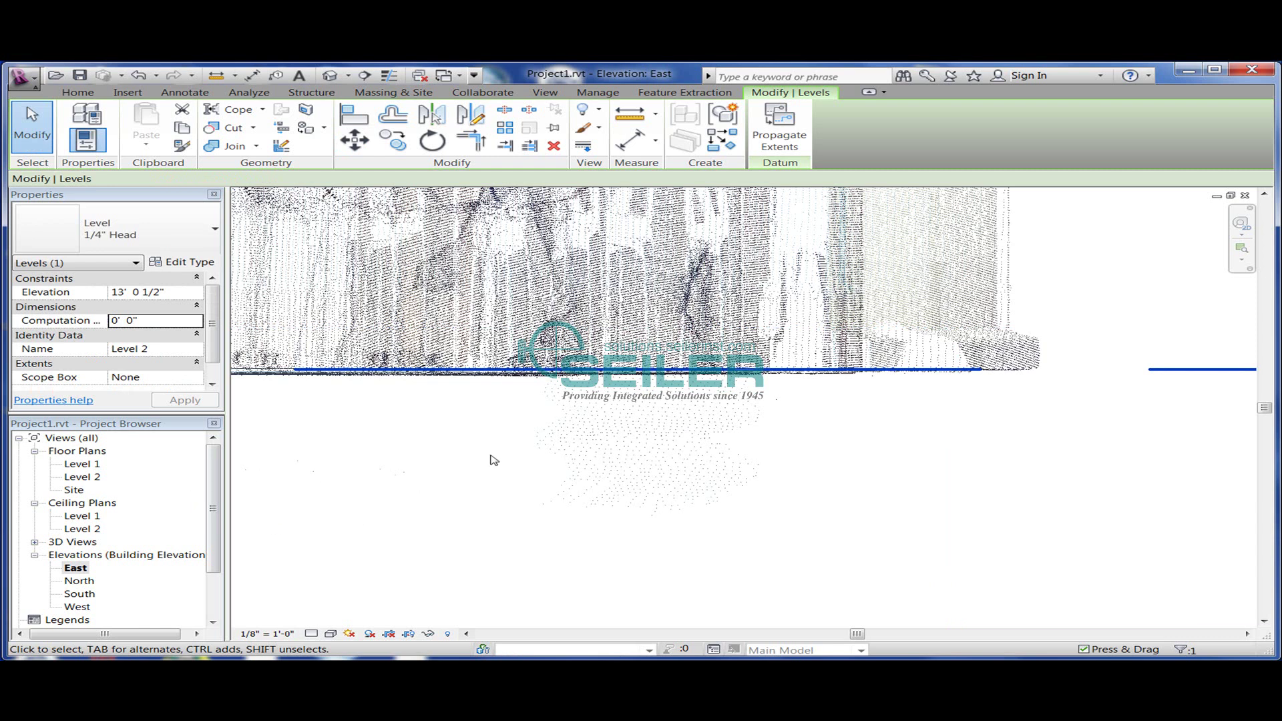
Open the Level 1 floor plan to inspect its scan slice, then the Level 2 plan
left_click(81, 468)
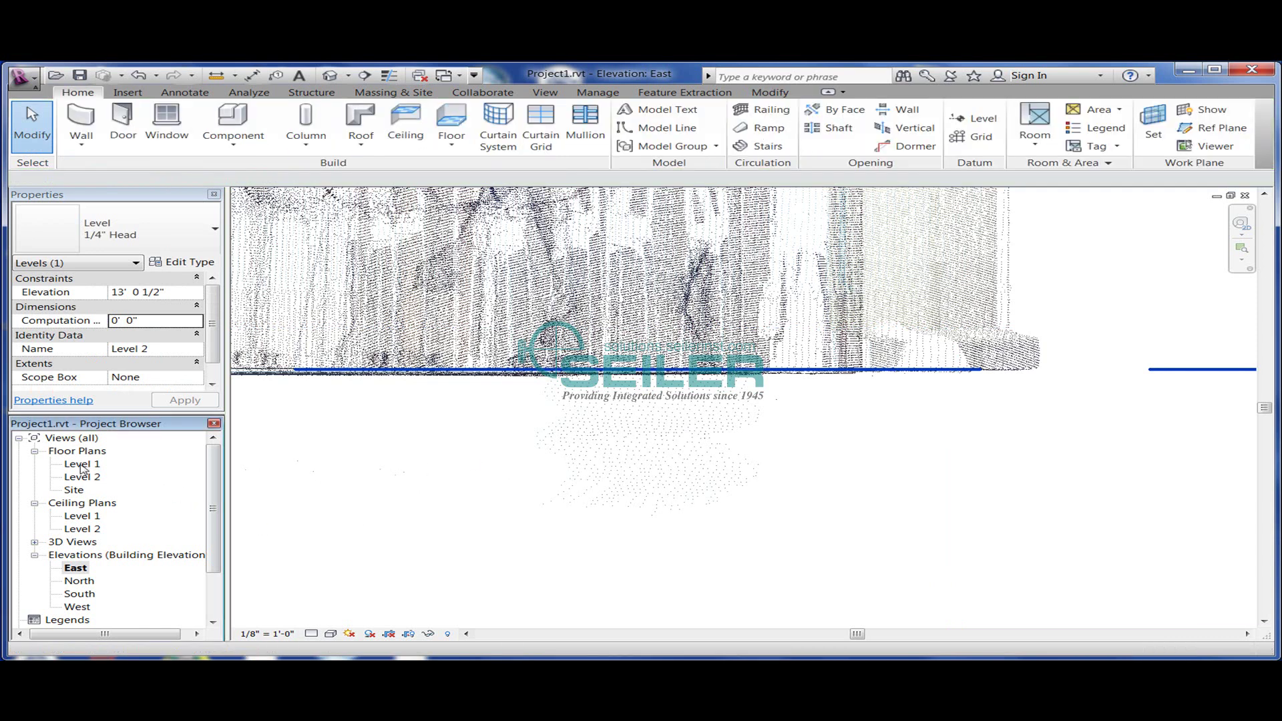
double_click(81, 465)
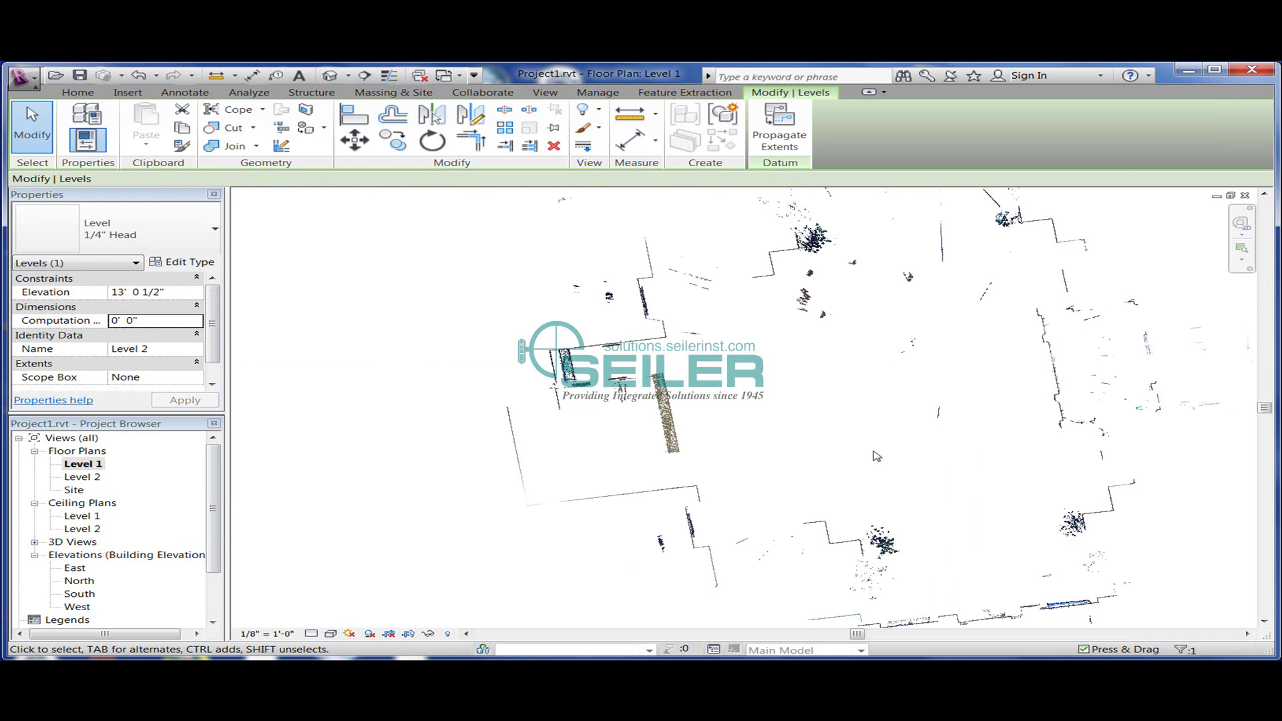
scroll(957, 479, "up", 2)
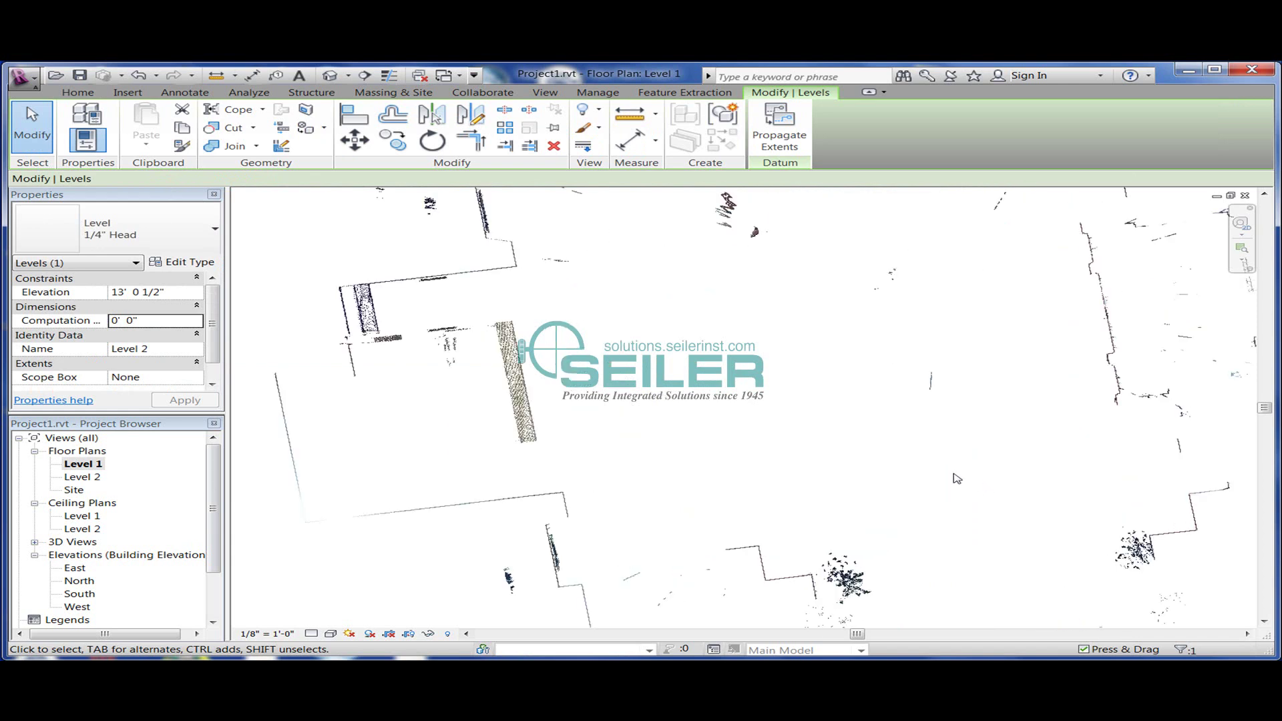
scroll(956, 477, "down", 1)
scroll(955, 474, "down", 4)
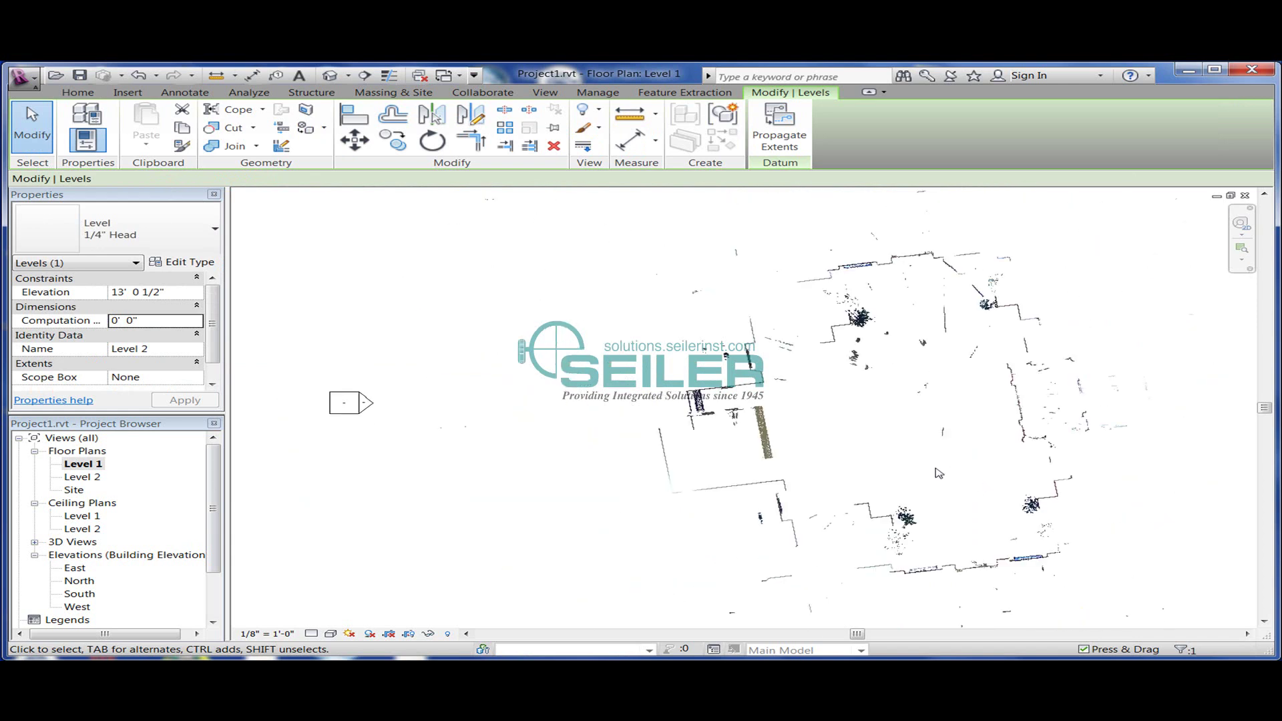
double_click(82, 477)
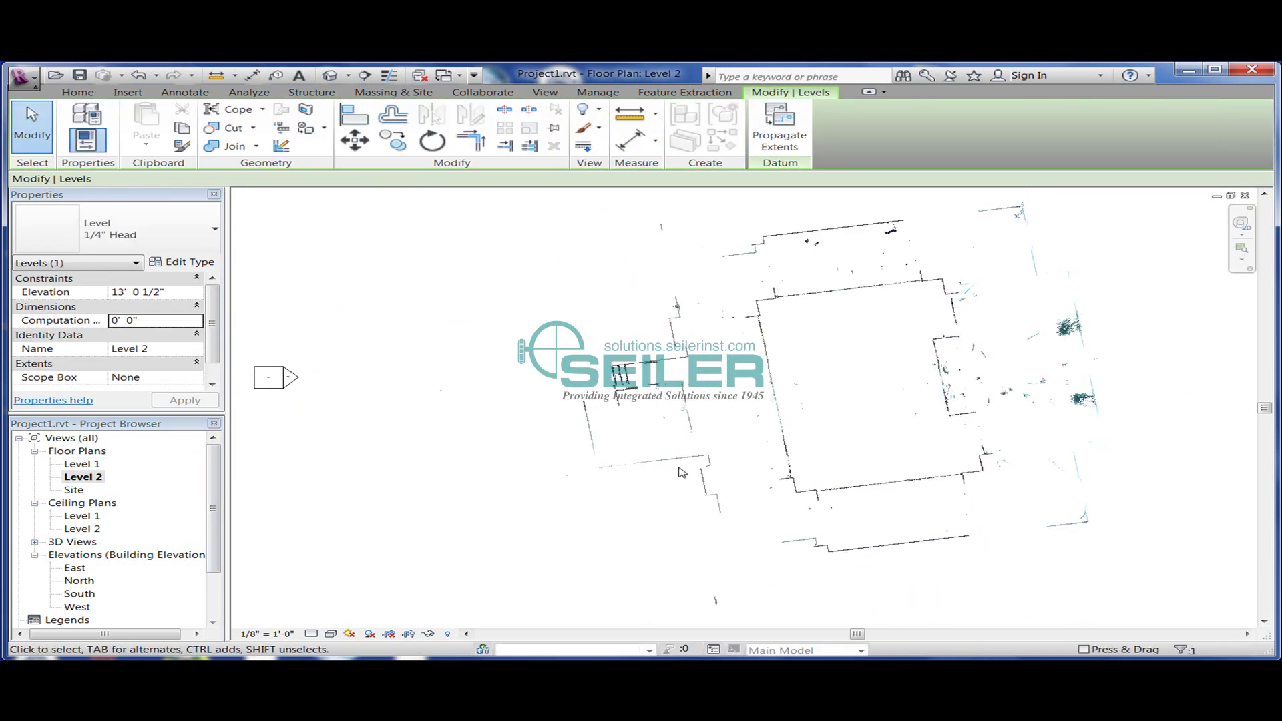